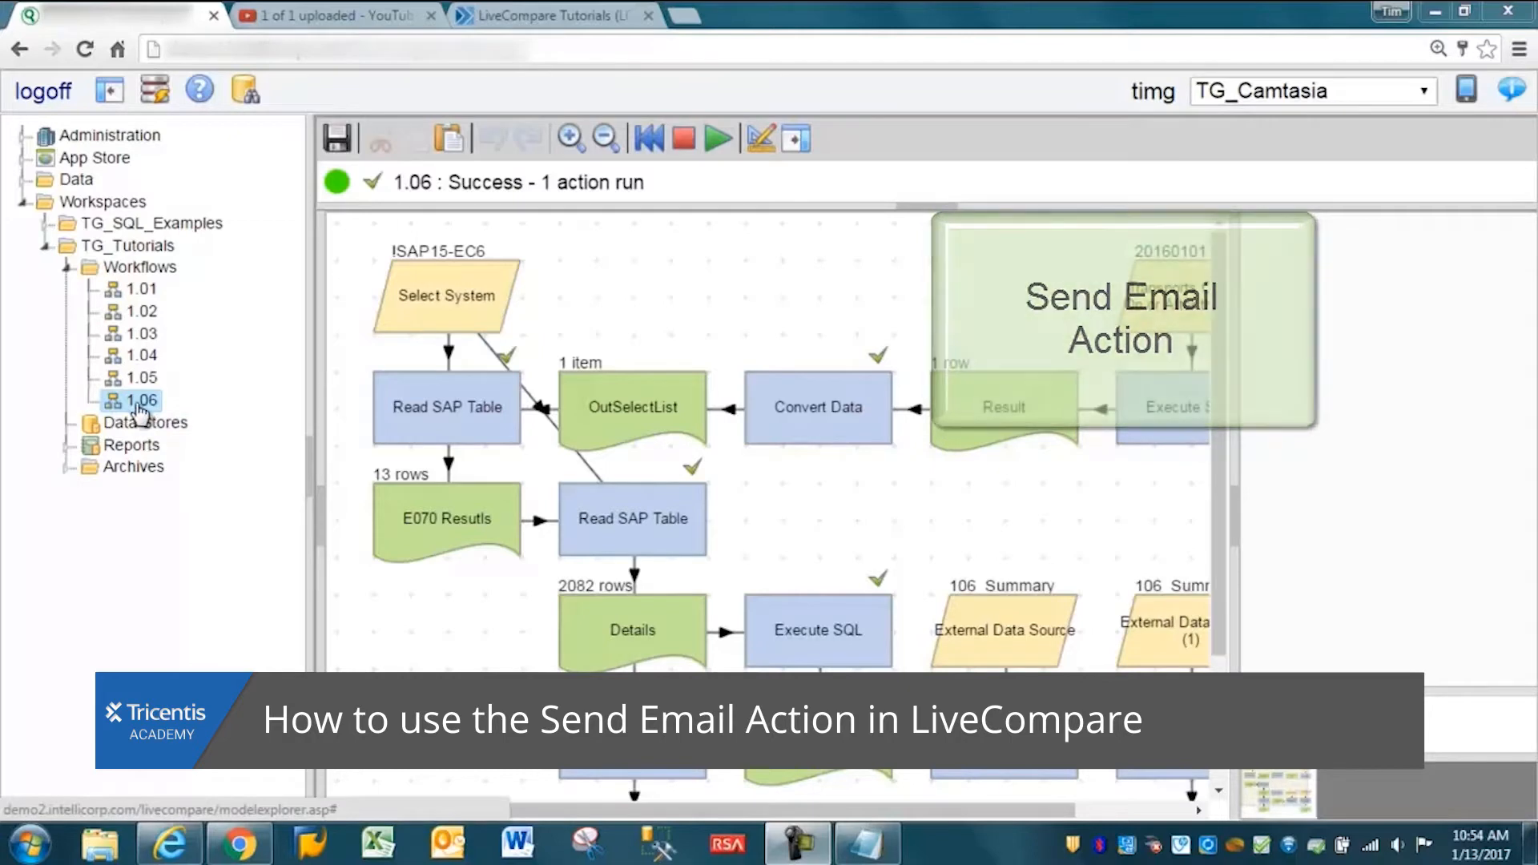
Duplicate workflow 1.06 in the TG_Tutorials workspace and rename the copy as 1.07
{"action": "right_click", "coordinate": [140, 404]}
{"action": "left_click", "coordinate": [155, 591]}
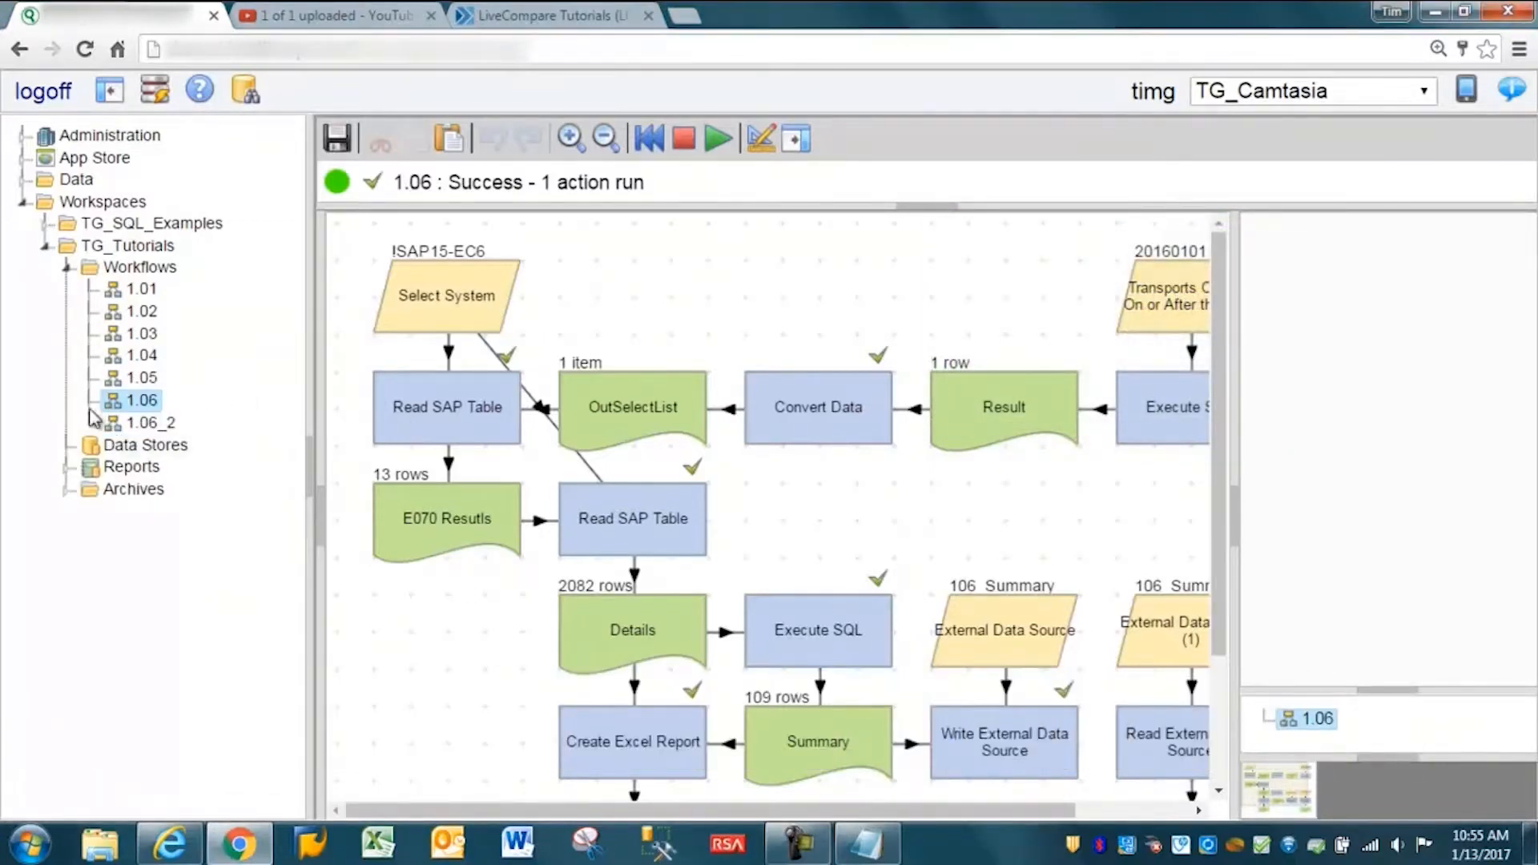
{"action": "left_click", "coordinate": [141, 424]}
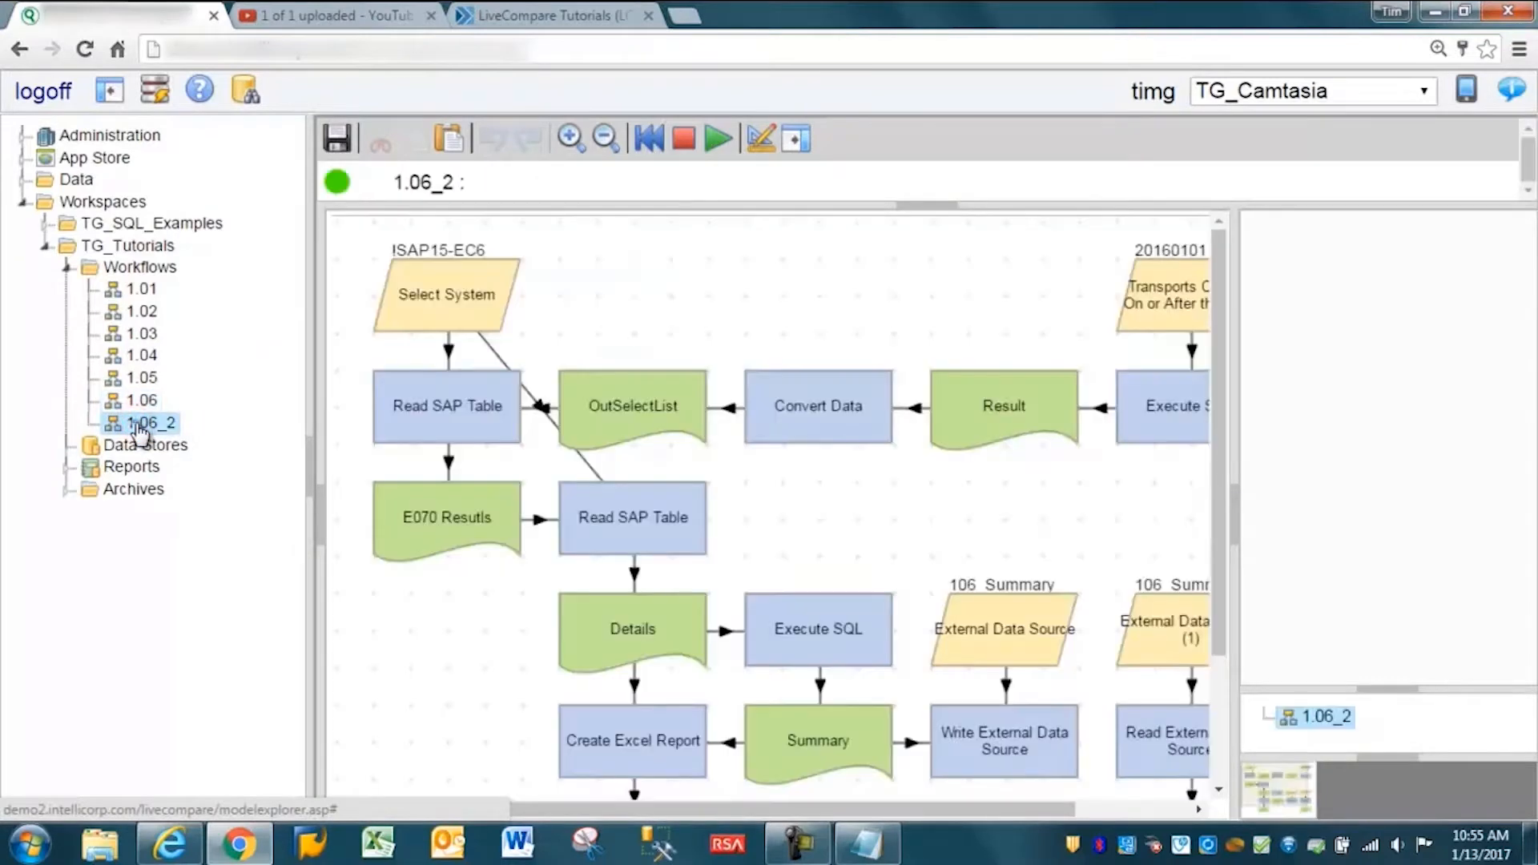
{"action": "right_click", "coordinate": [139, 425]}
{"action": "left_click", "coordinate": [110, 395]}
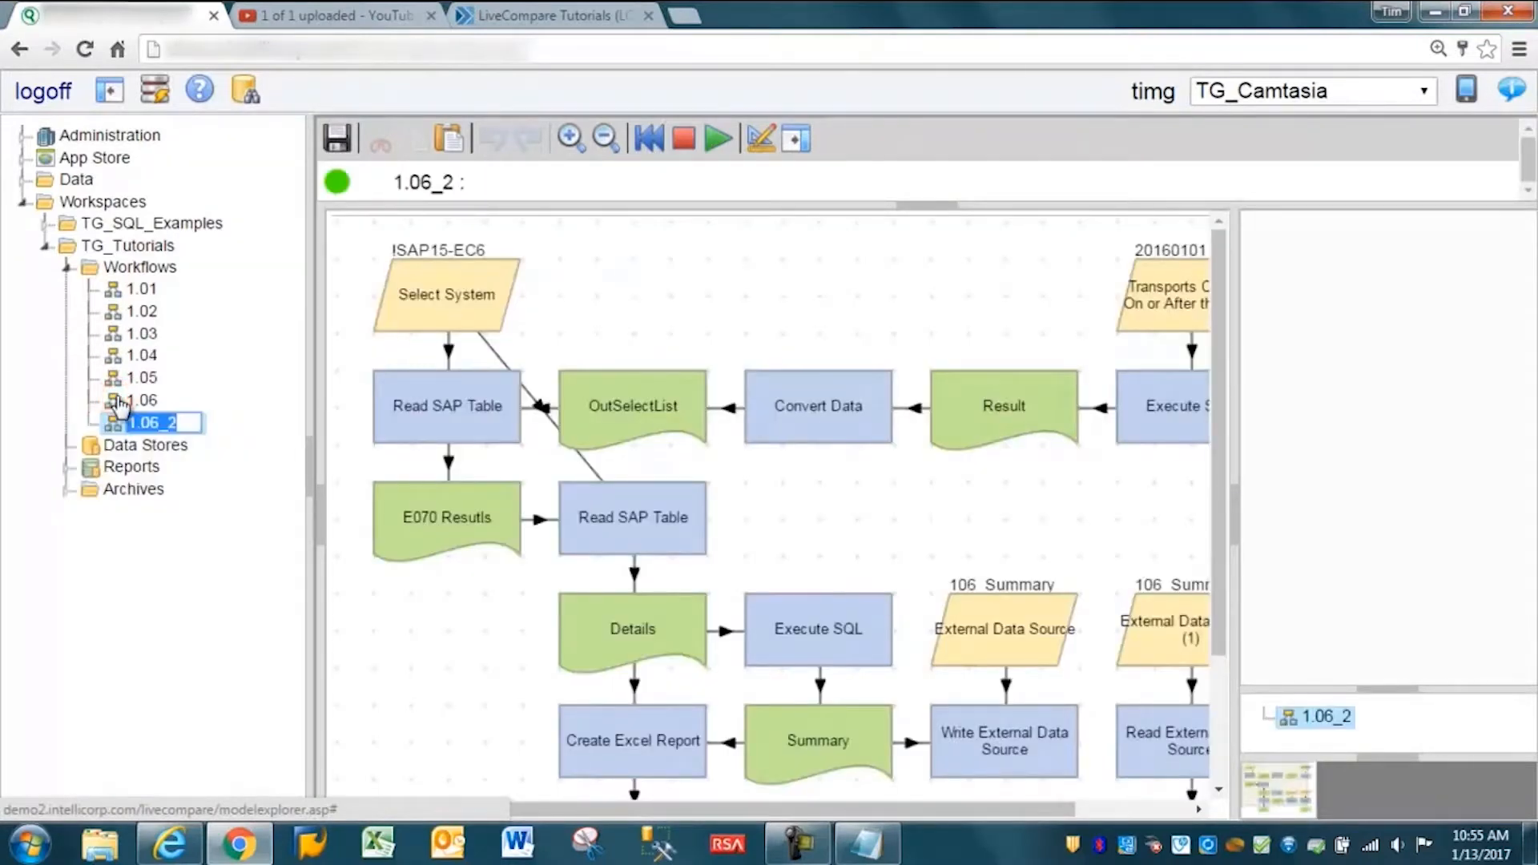
{"action": "type", "text": "1.07"}
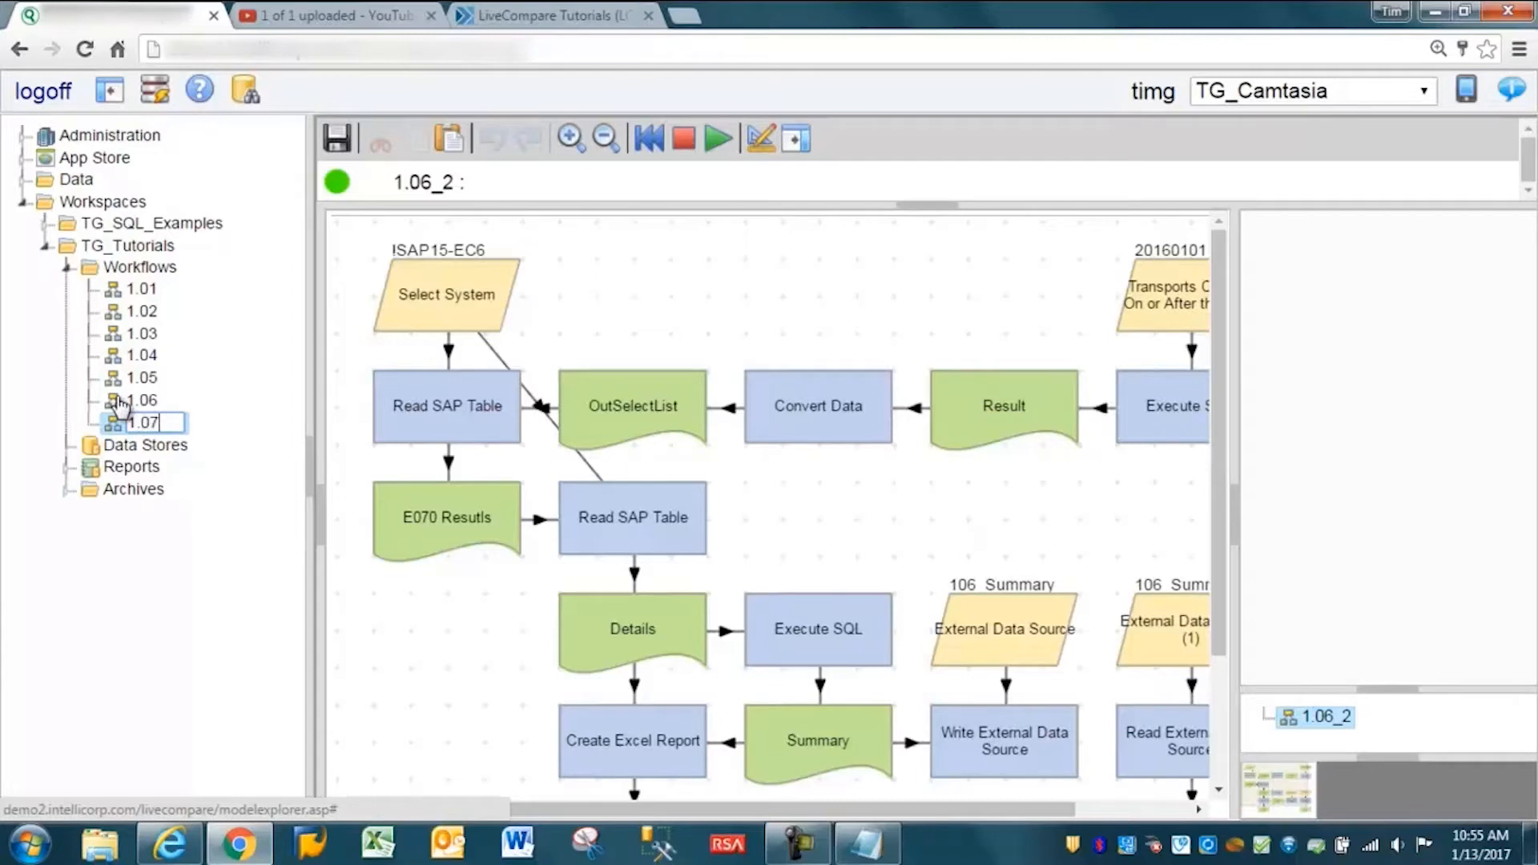
{"action": "key", "text": "Return"}
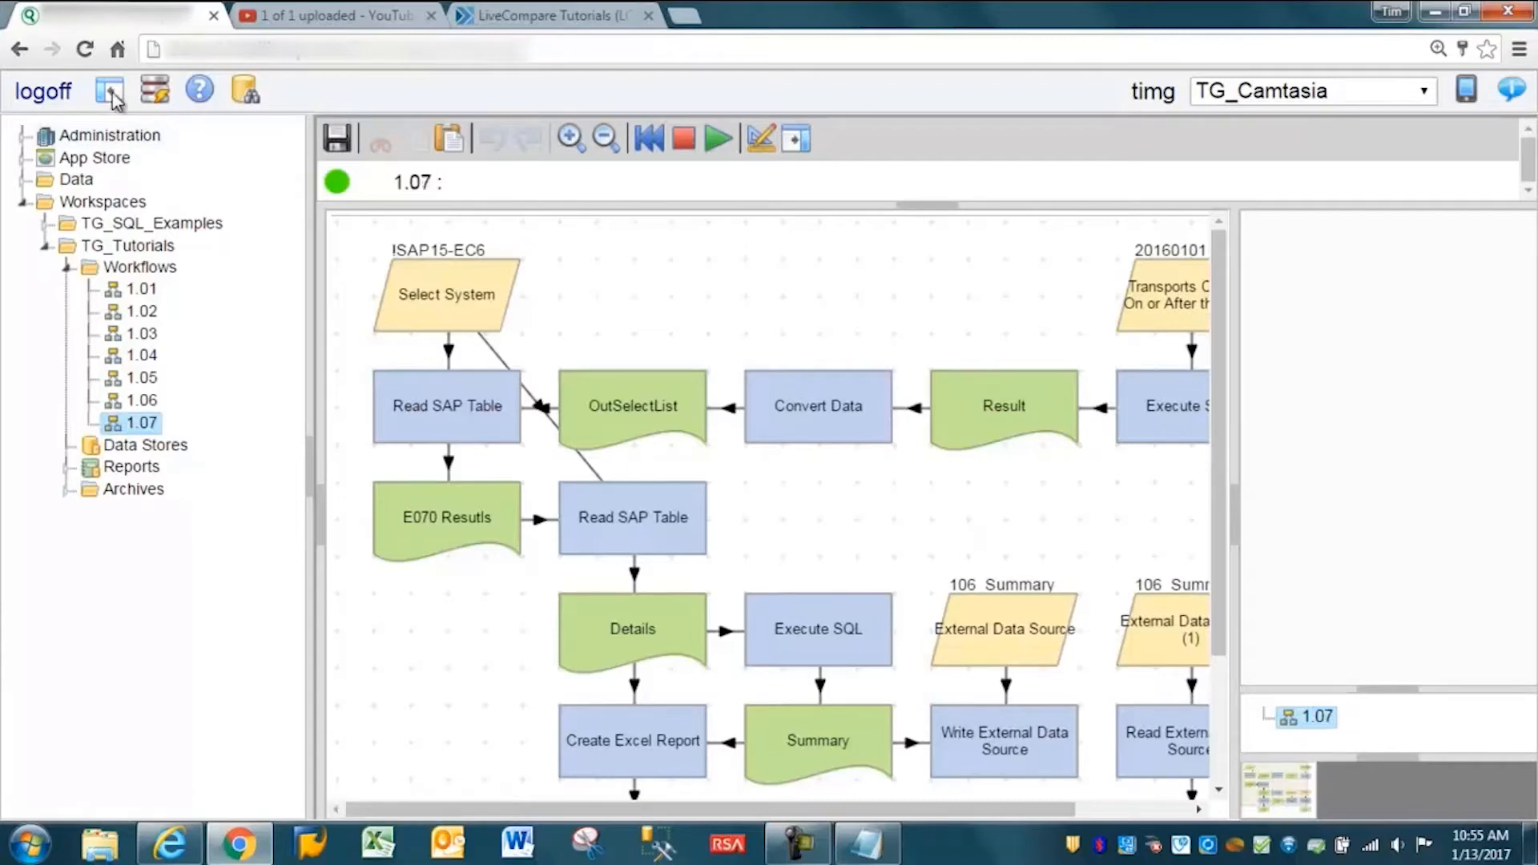
Hide the navigation tree and delete the Write and Read External Data Source actions with their source parameters and the Result (1) dataset
{"action": "left_click", "coordinate": [112, 93]}
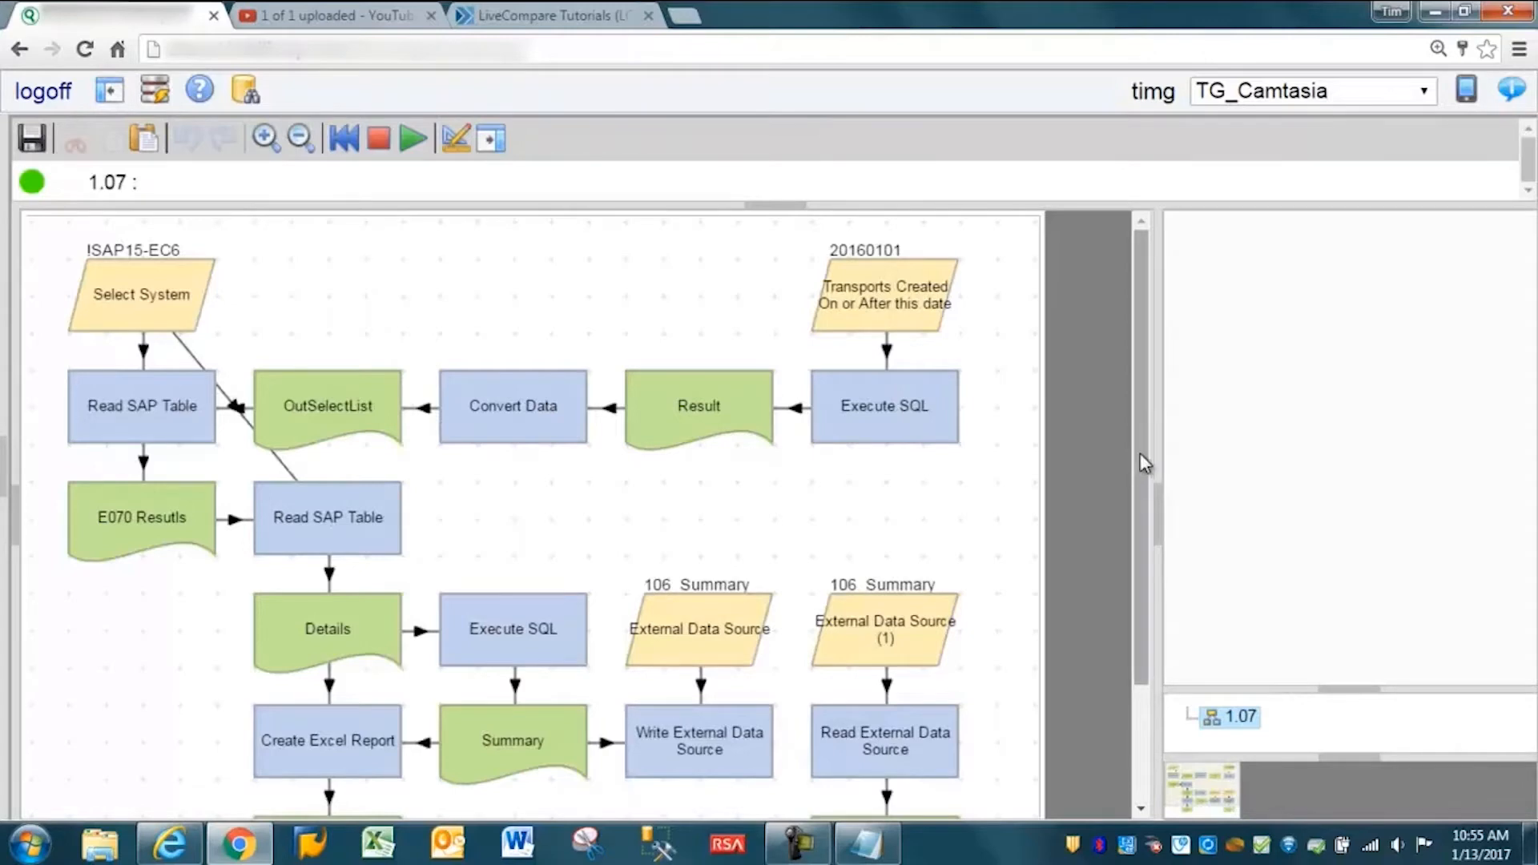
{"action": "left_click_drag", "start_coordinate": [1148, 461], "coordinate": [1155, 547]}
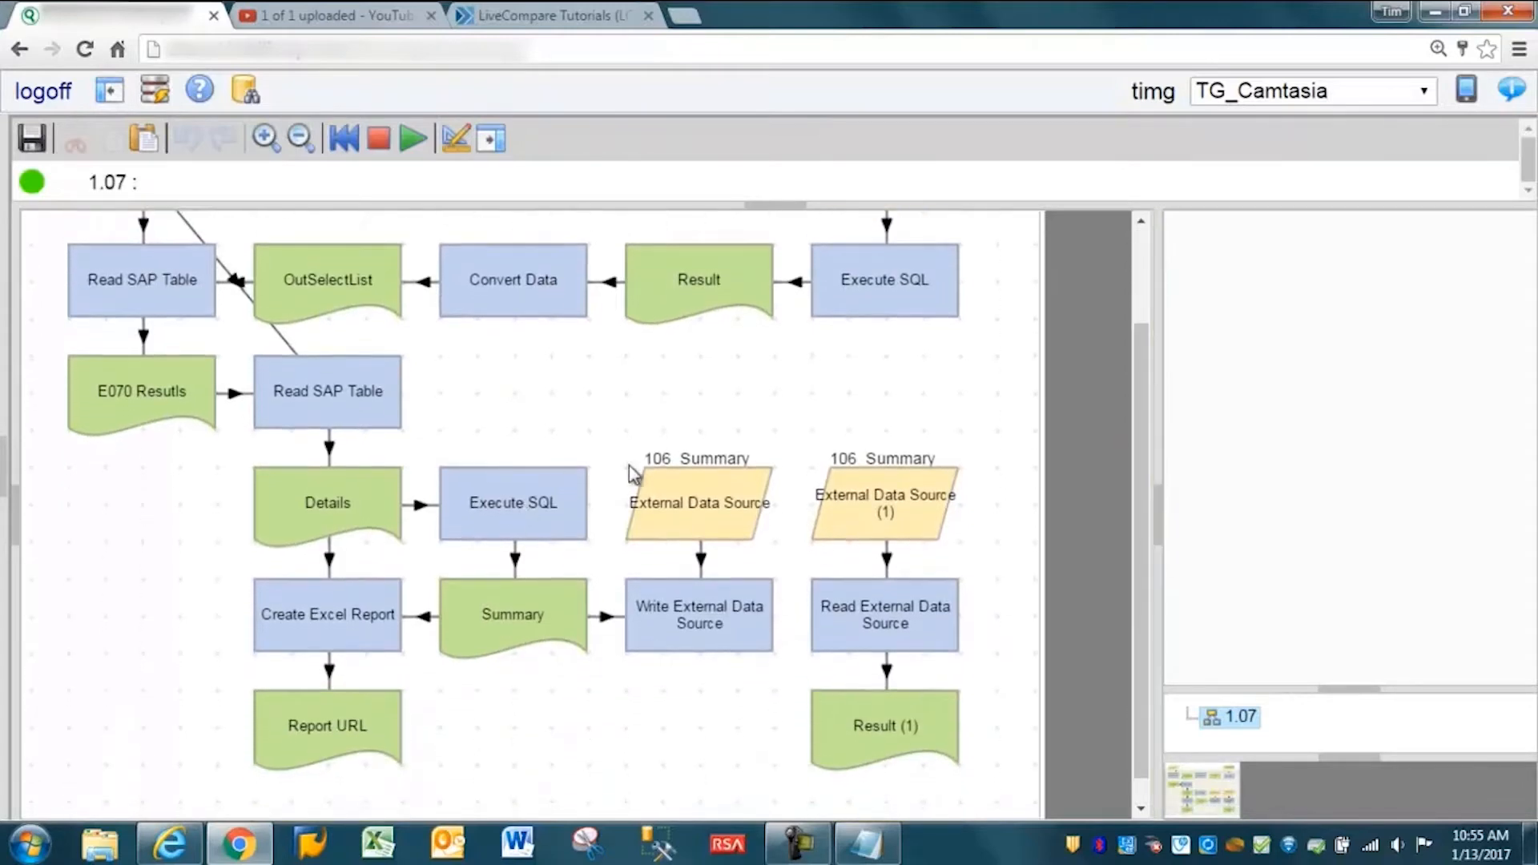
{"action": "left_click_drag", "start_coordinate": [583, 357], "coordinate": [621, 421]}
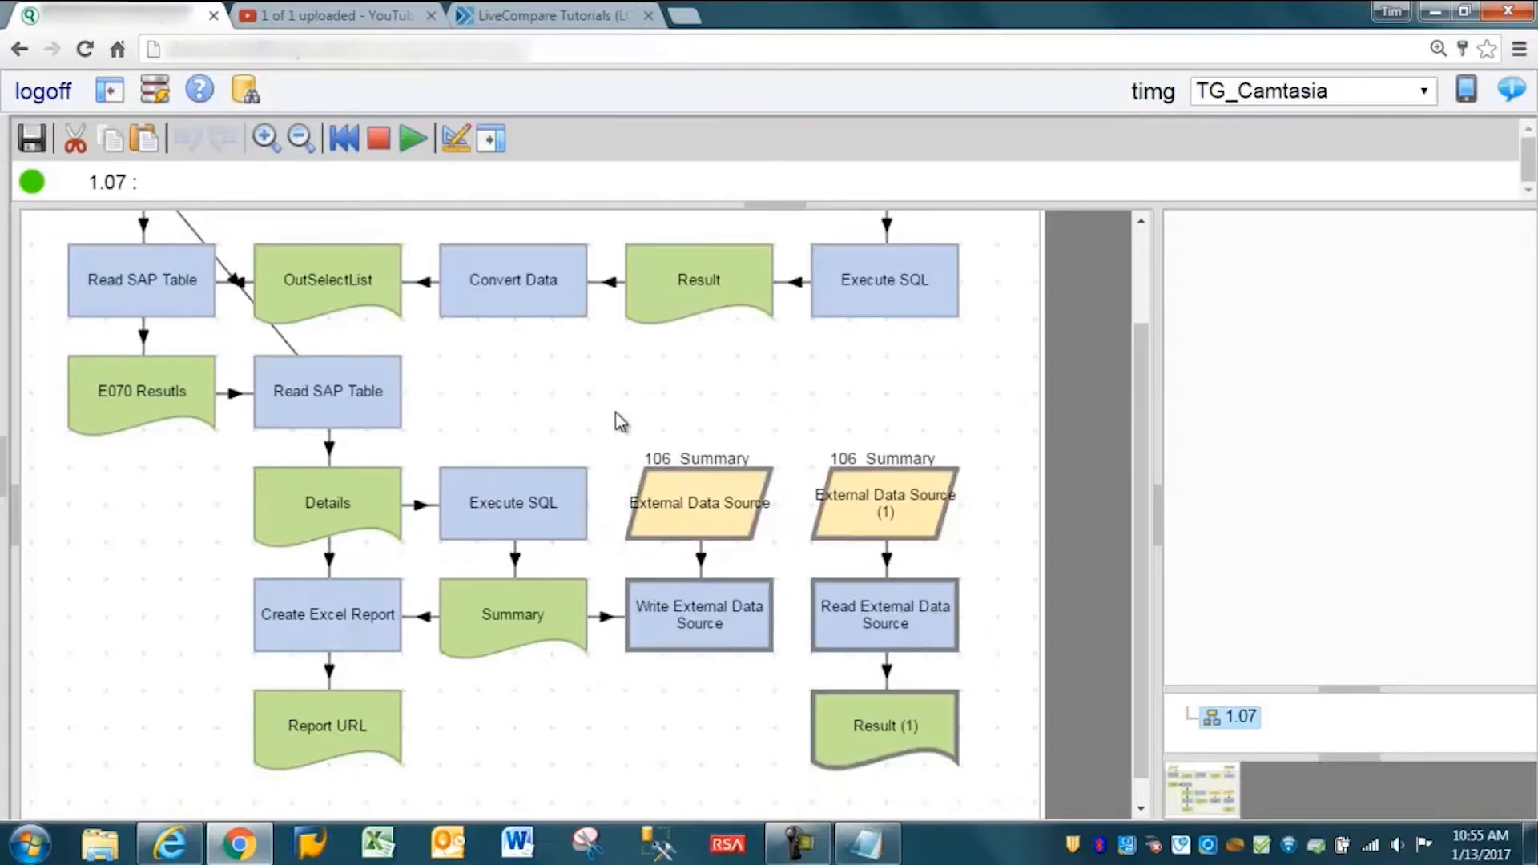
{"action": "key", "text": "Delete"}
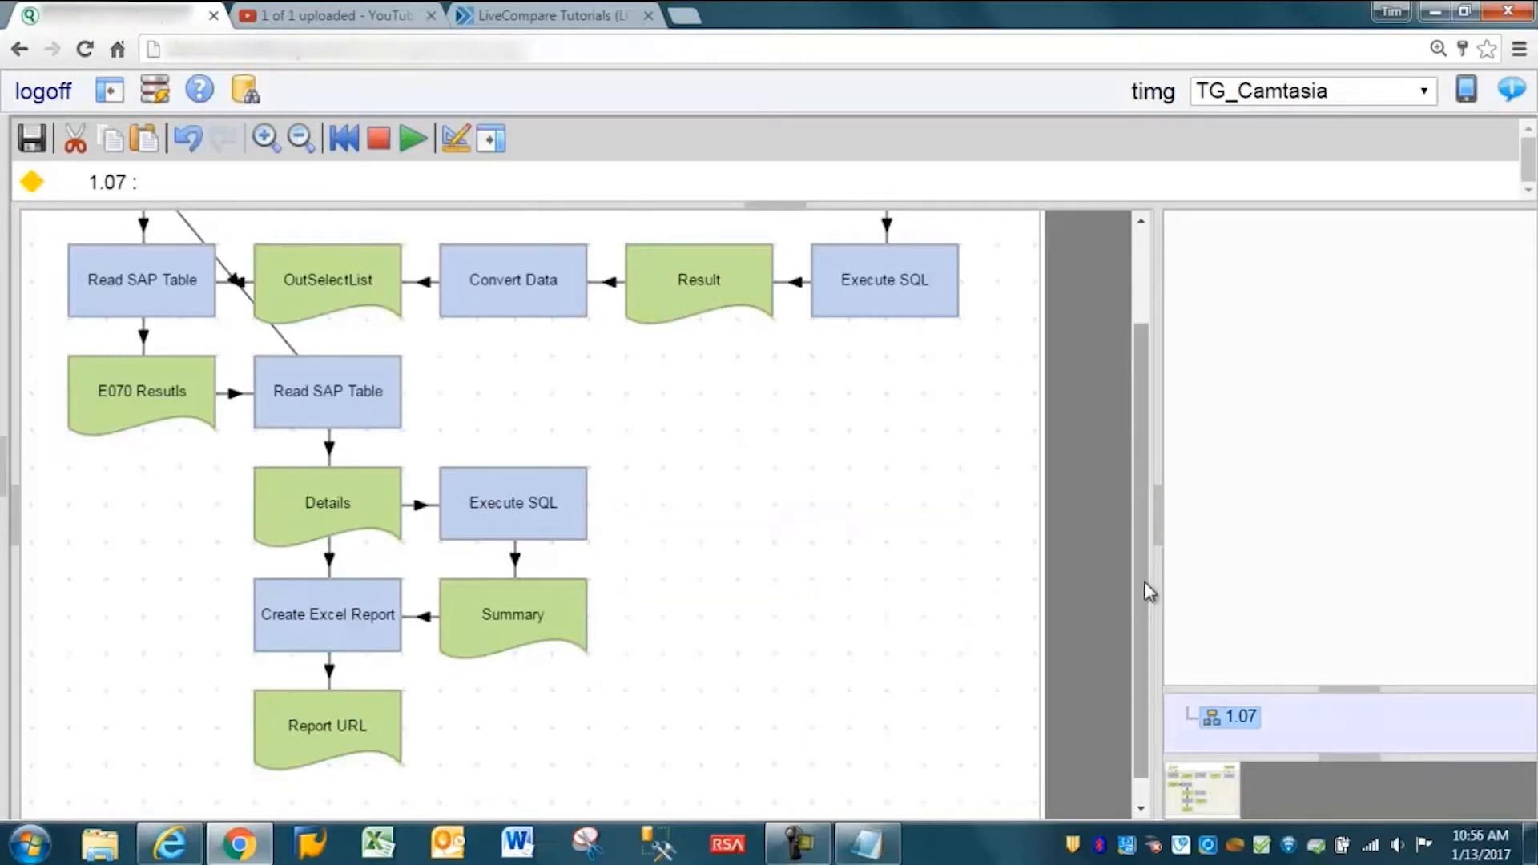
Run the trimmed 1.07 workflow
{"action": "left_click_drag", "start_coordinate": [1144, 580], "coordinate": [1145, 484]}
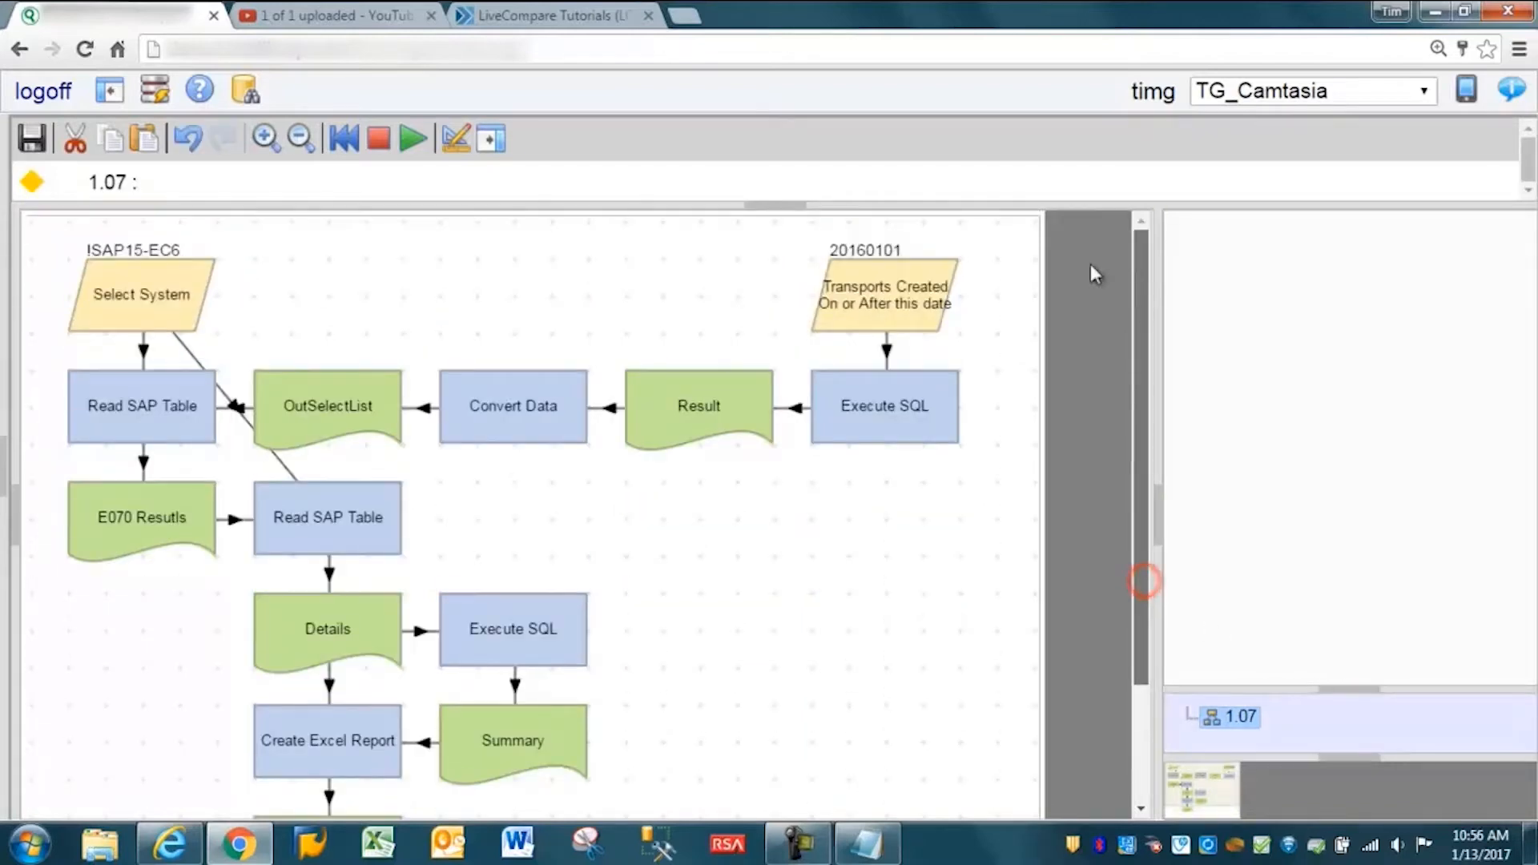
{"action": "left_click", "coordinate": [298, 139]}
{"action": "left_click", "coordinate": [413, 144]}
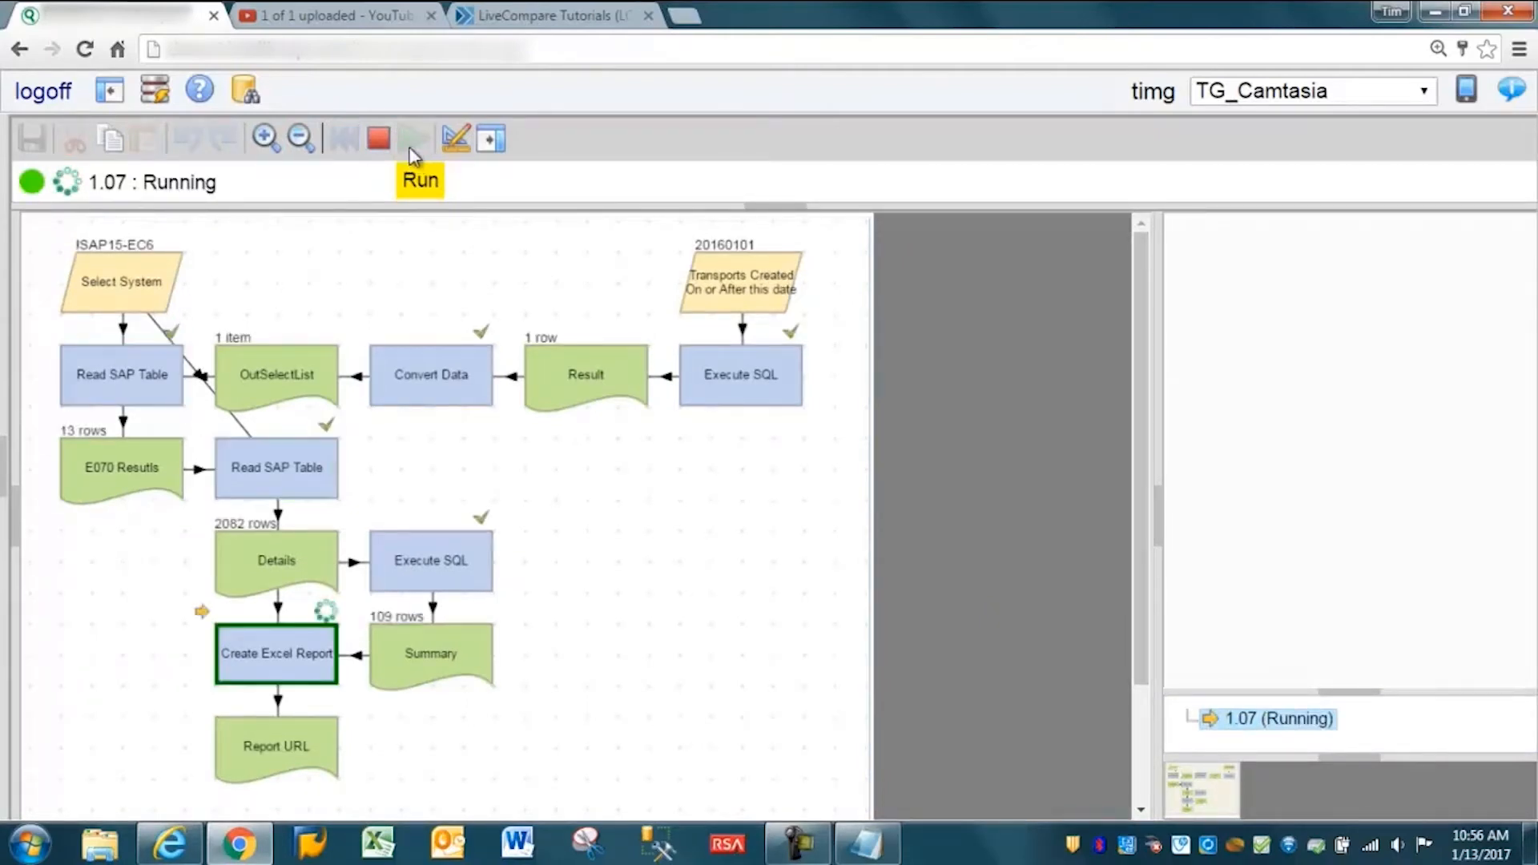
Search the component palette for "email" and place a Send Email action beside the Report URL dataset
{"action": "left_click", "coordinate": [463, 150]}
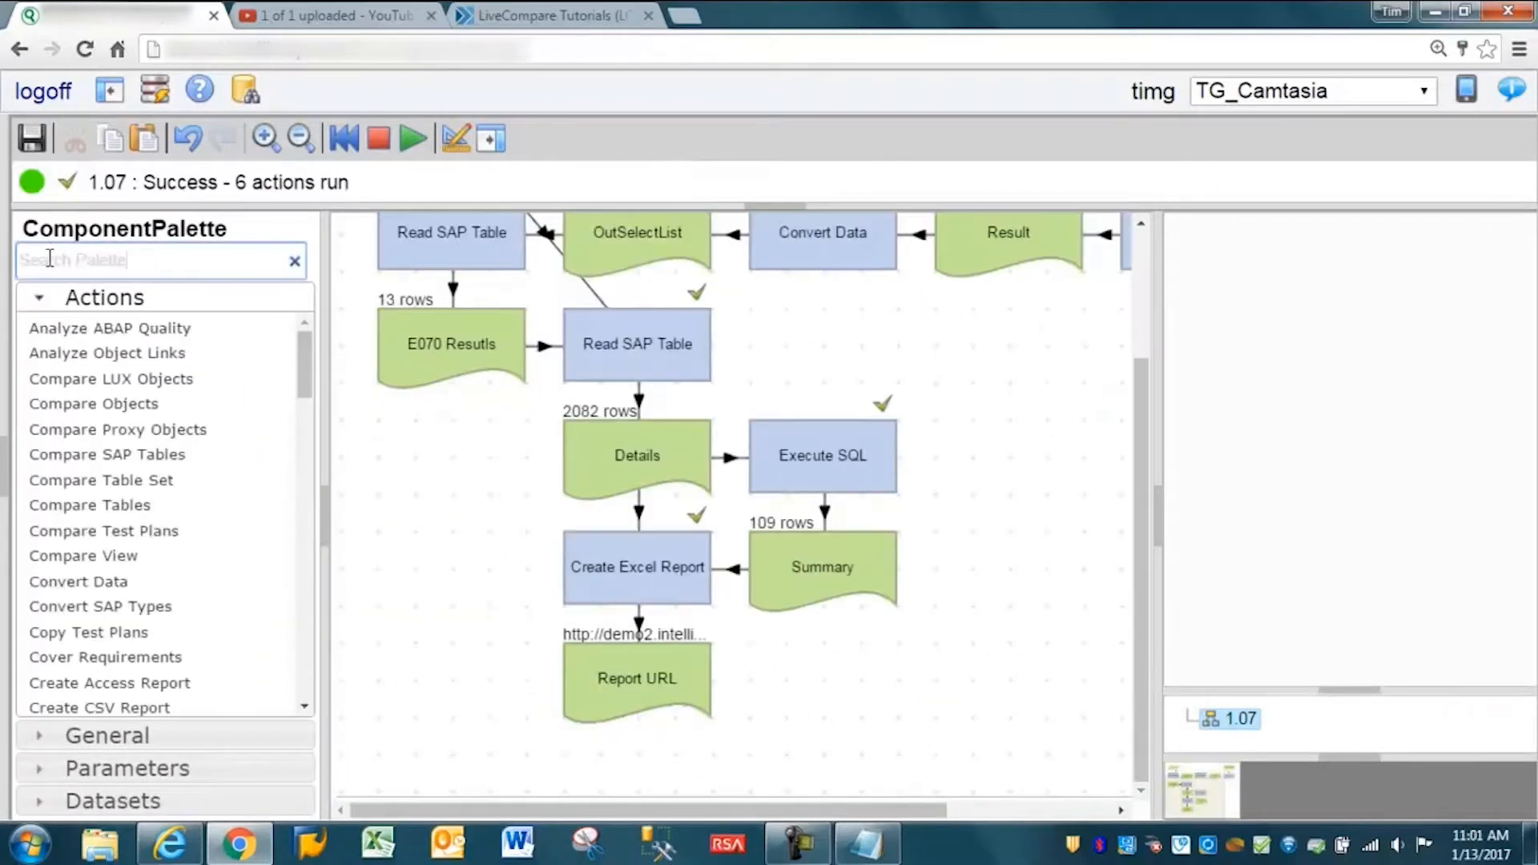
{"action": "left_click", "coordinate": [48, 258]}
{"action": "type", "text": "email"}
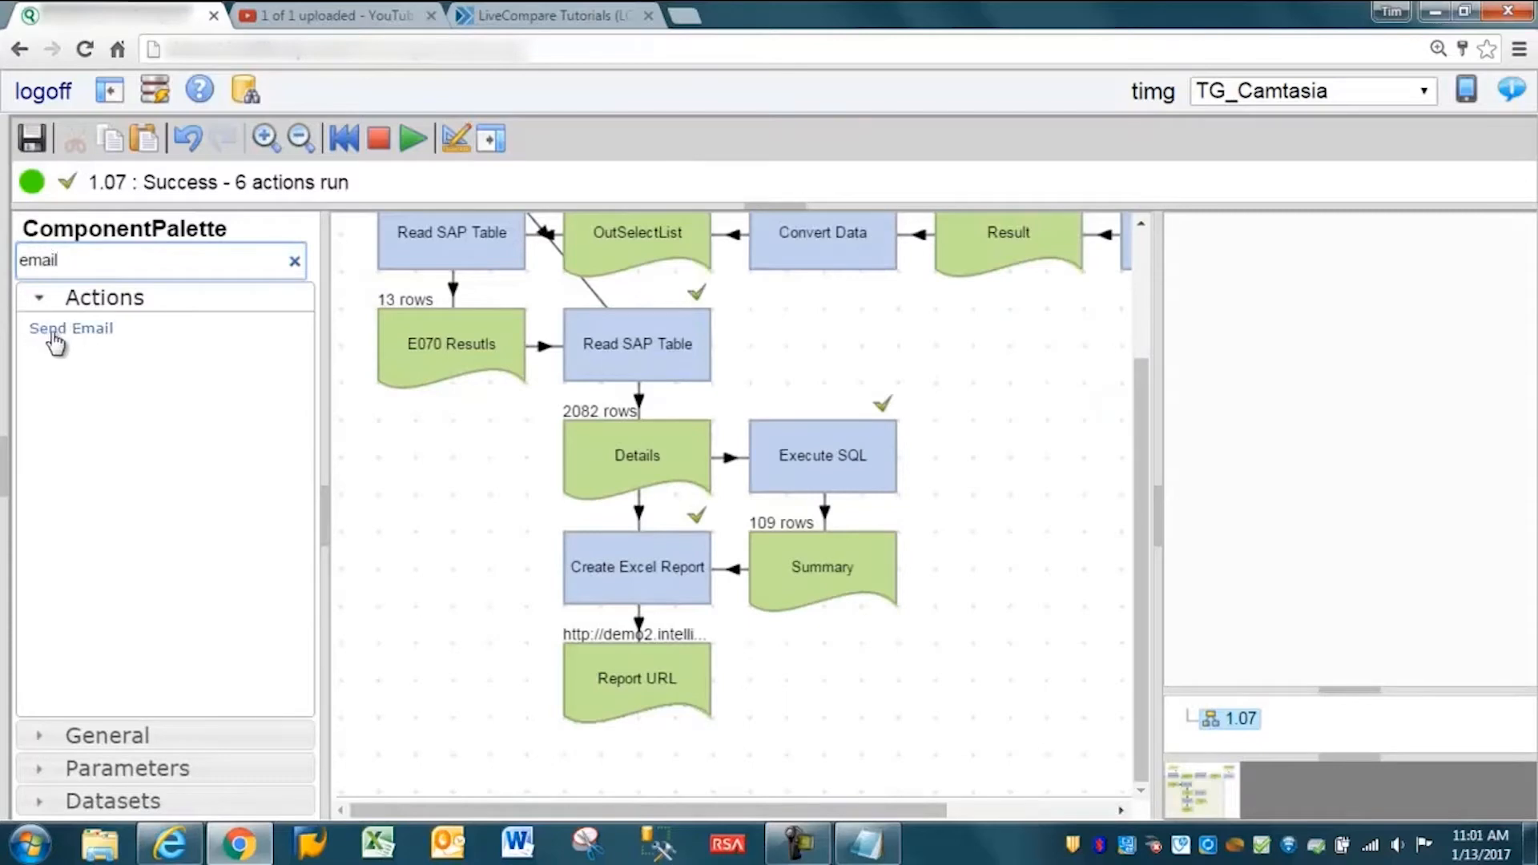
{"action": "left_click_drag", "start_coordinate": [58, 328], "coordinate": [401, 689]}
Set the Send Email action's String1 property to the Report URL string
{"action": "left_click", "coordinate": [615, 671]}
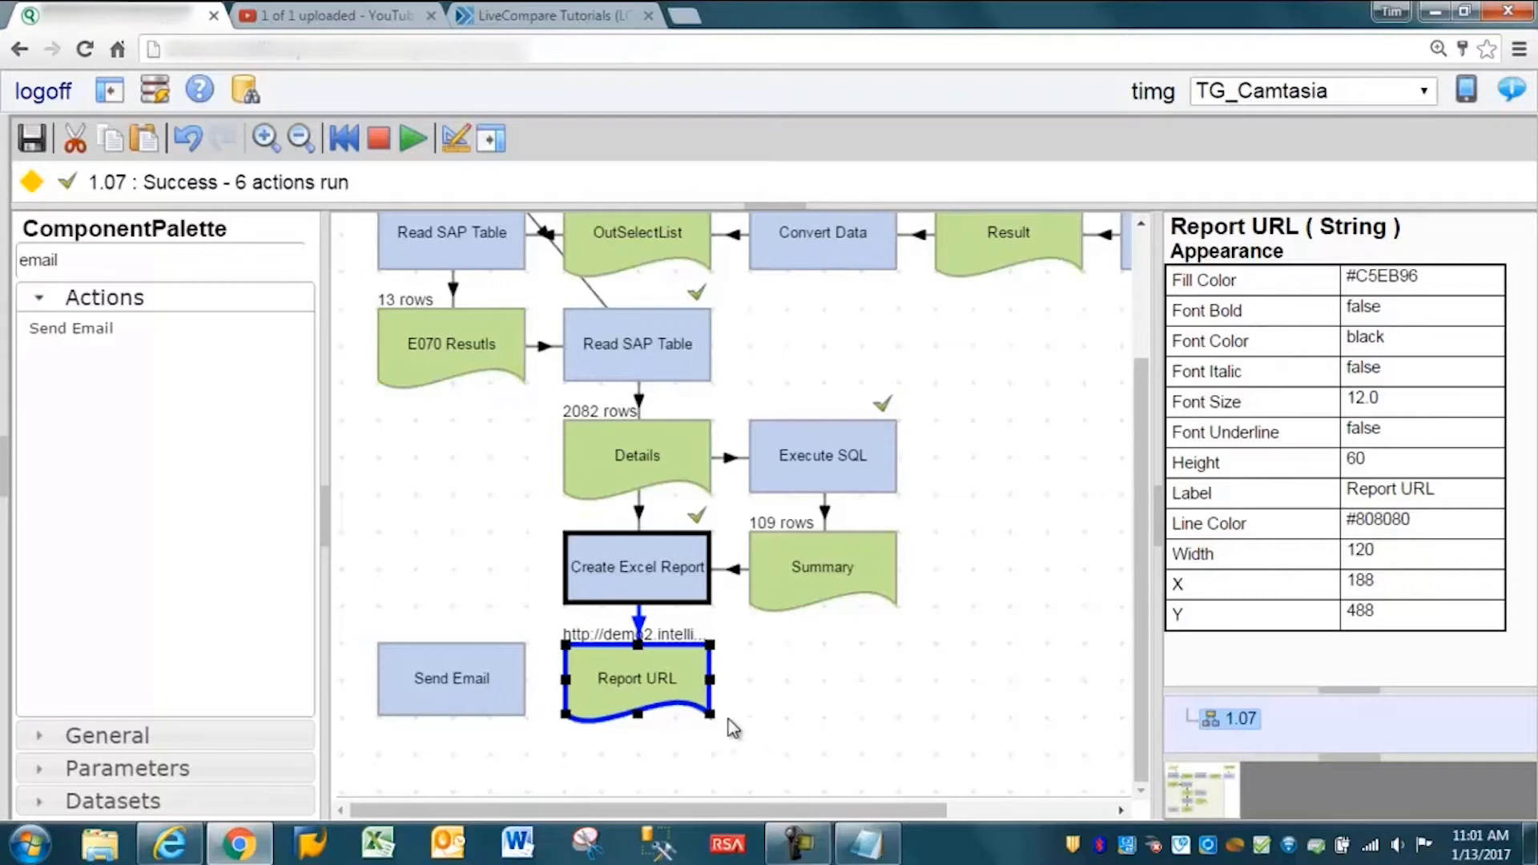
{"action": "left_click", "coordinate": [440, 679]}
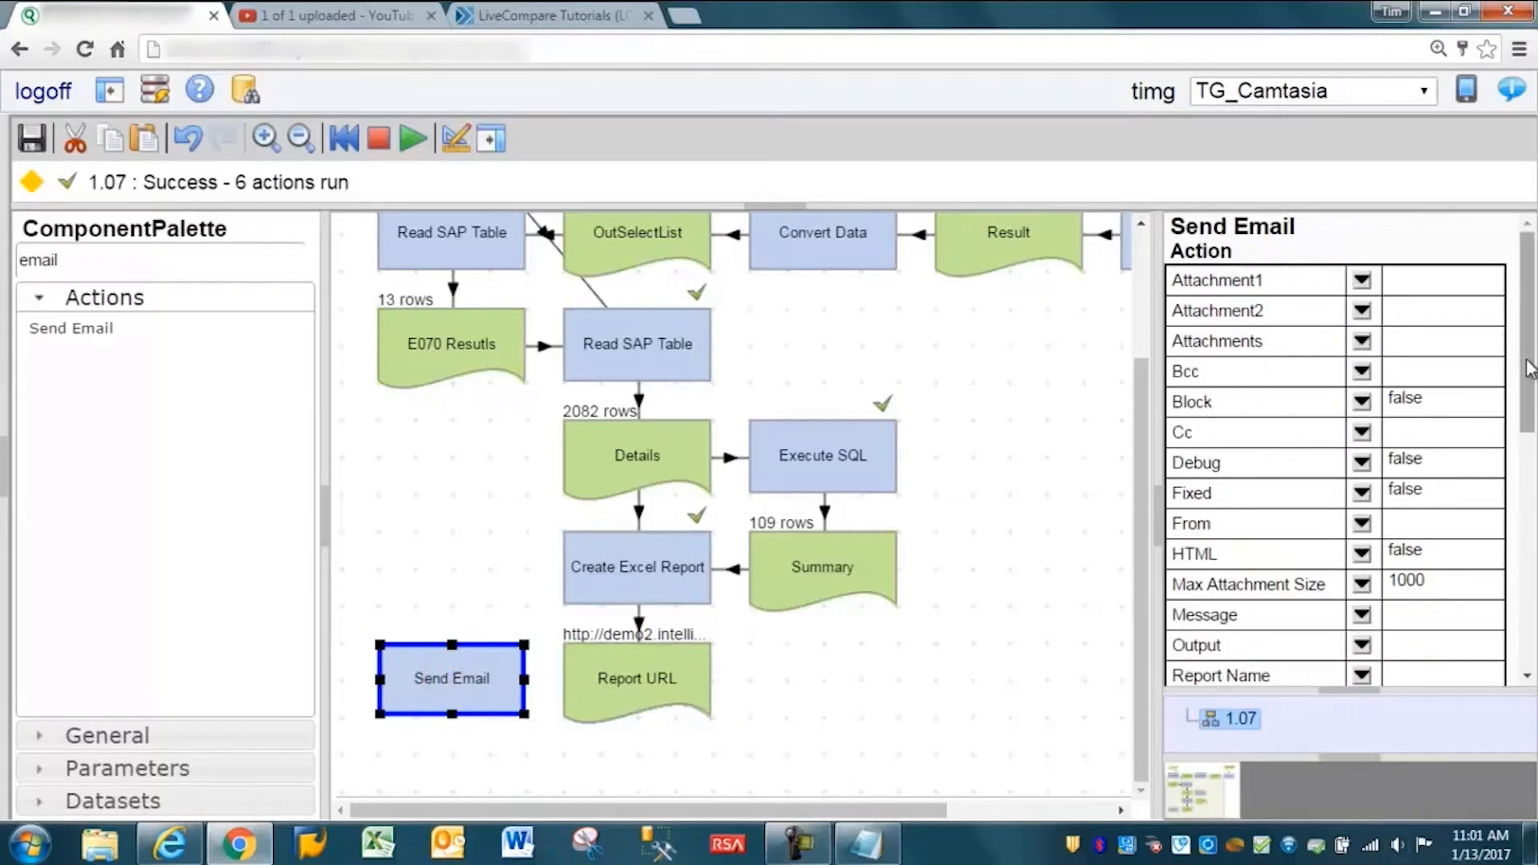
{"action": "left_click_drag", "start_coordinate": [1526, 372], "coordinate": [1536, 509]}
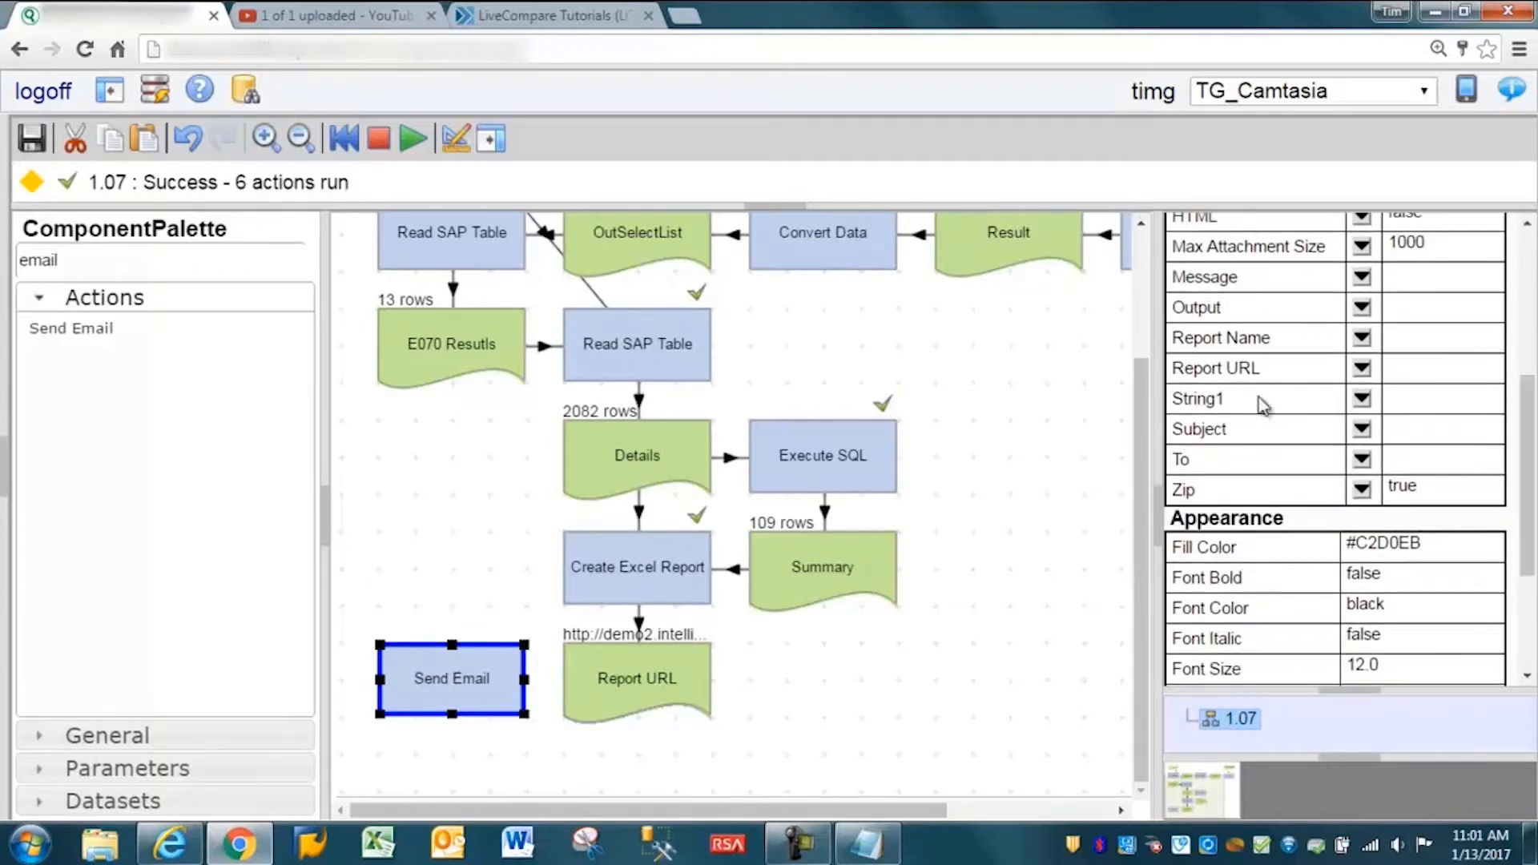
{"action": "left_click", "coordinate": [1362, 399]}
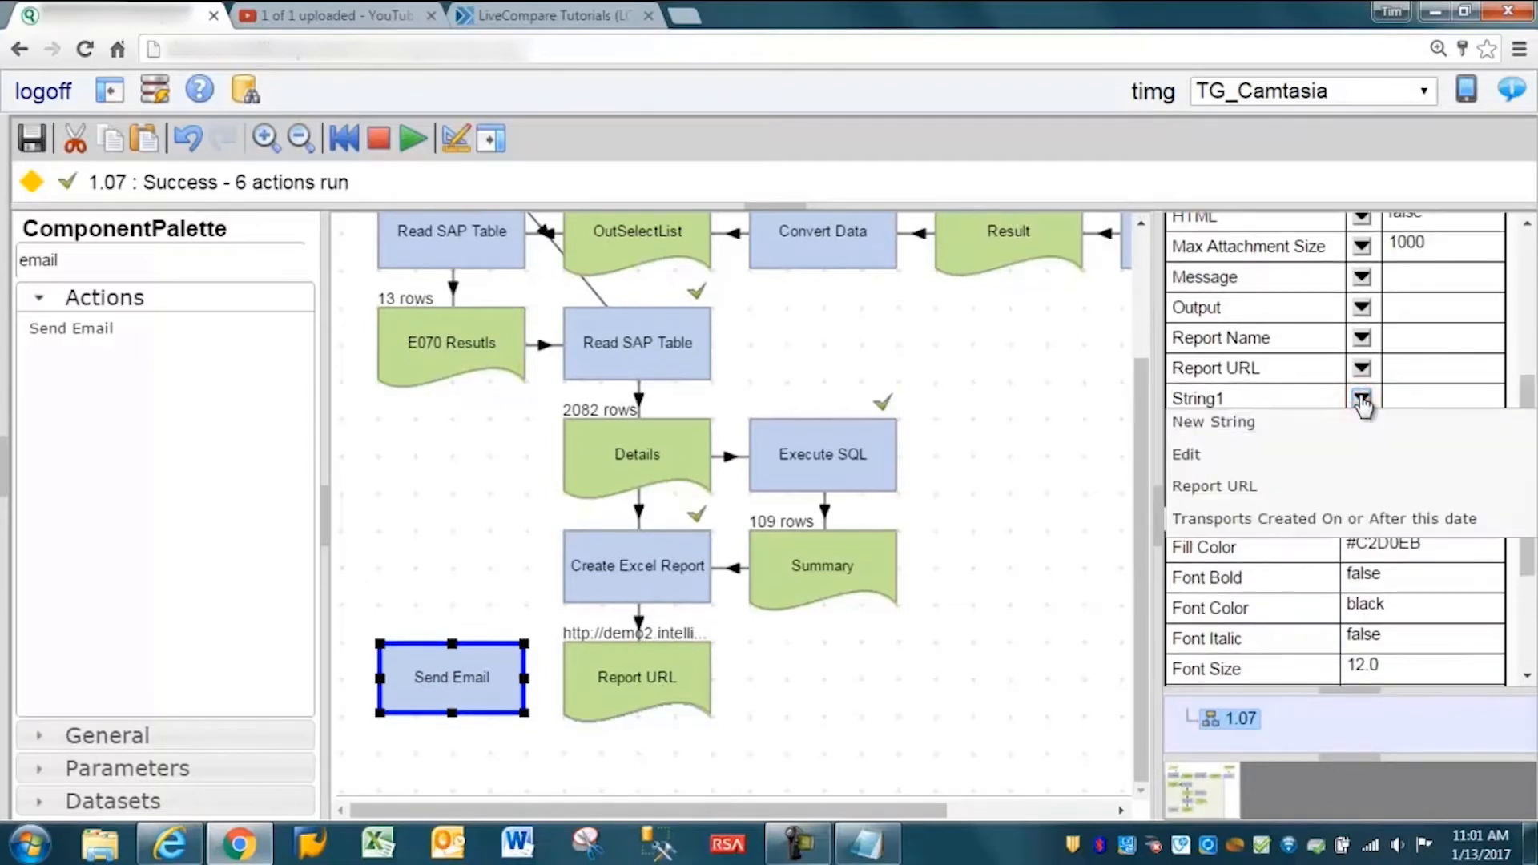
{"action": "left_click", "coordinate": [1210, 486]}
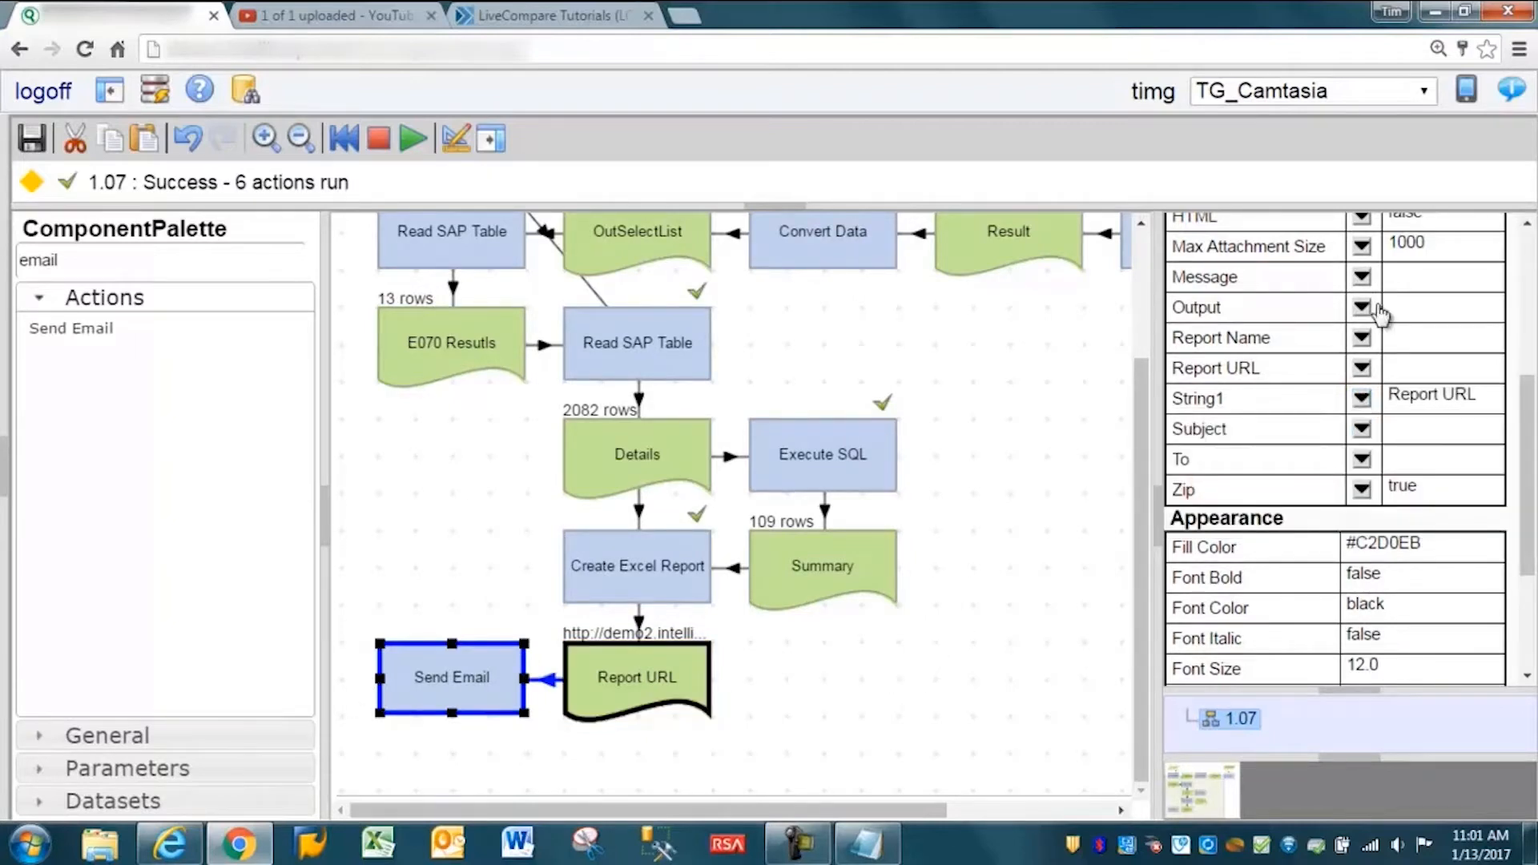
Edit the Send Email action's Message and enter the placeholder "<%String1%>" as its text
{"action": "left_click", "coordinate": [1362, 278]}
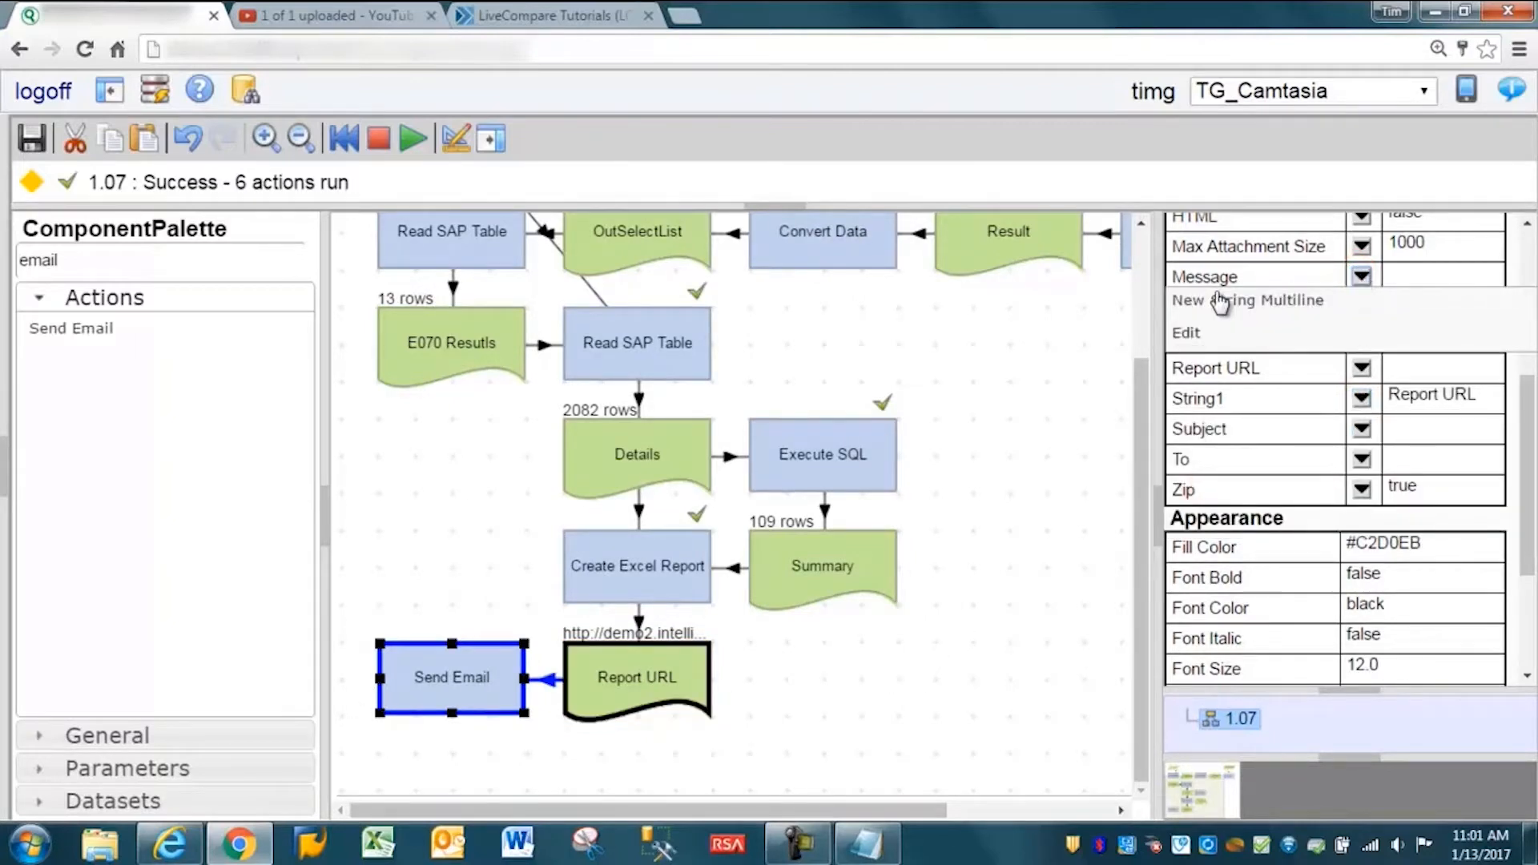
{"action": "left_click", "coordinate": [1196, 340]}
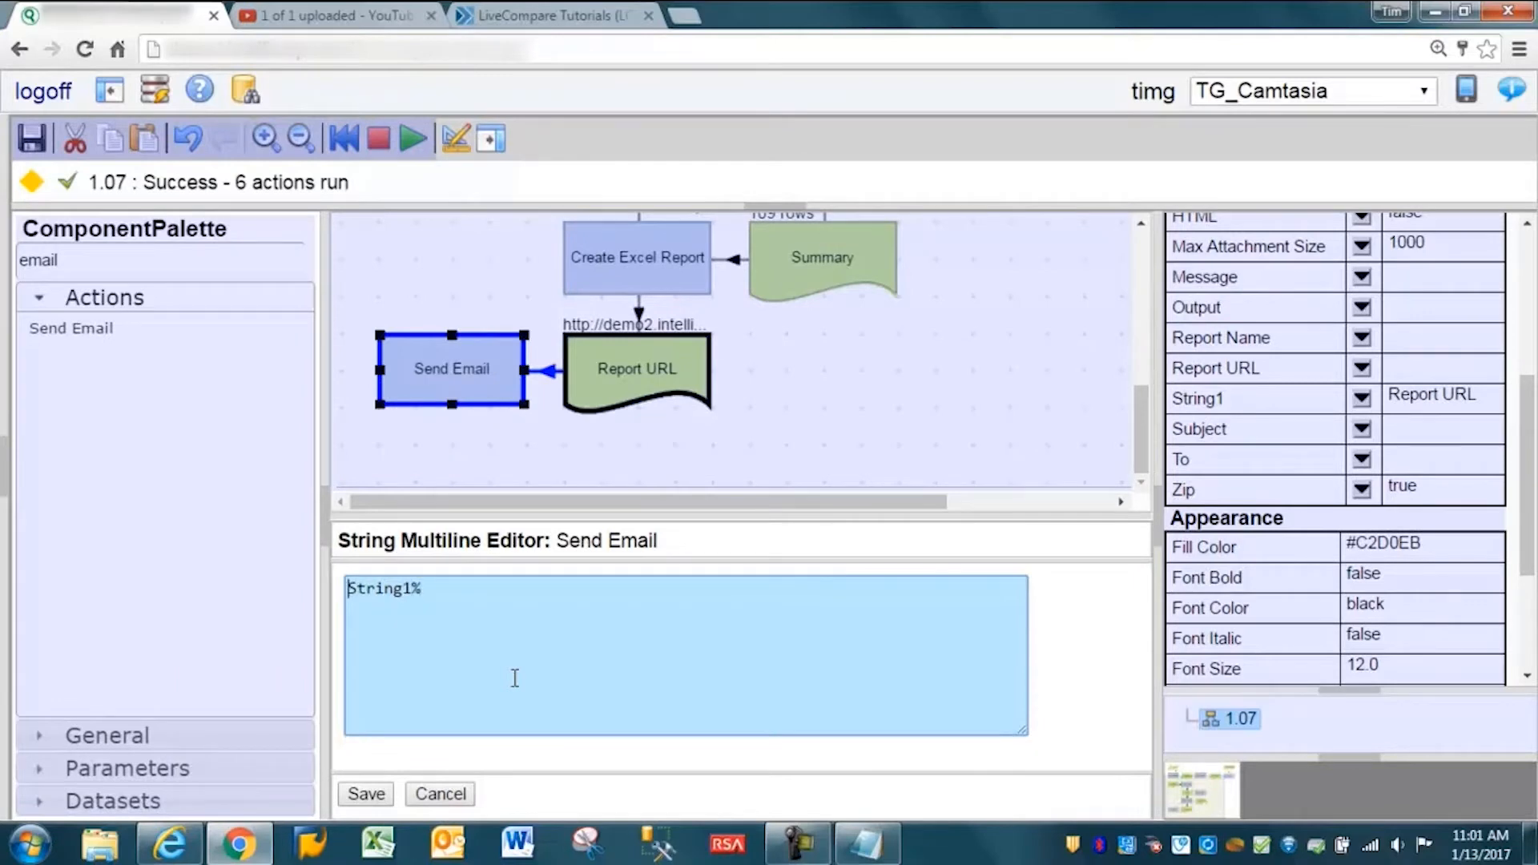
{"action": "type", "text": "%"}
{"action": "key", "text": "Left"}
{"action": "type", "text": "<"}
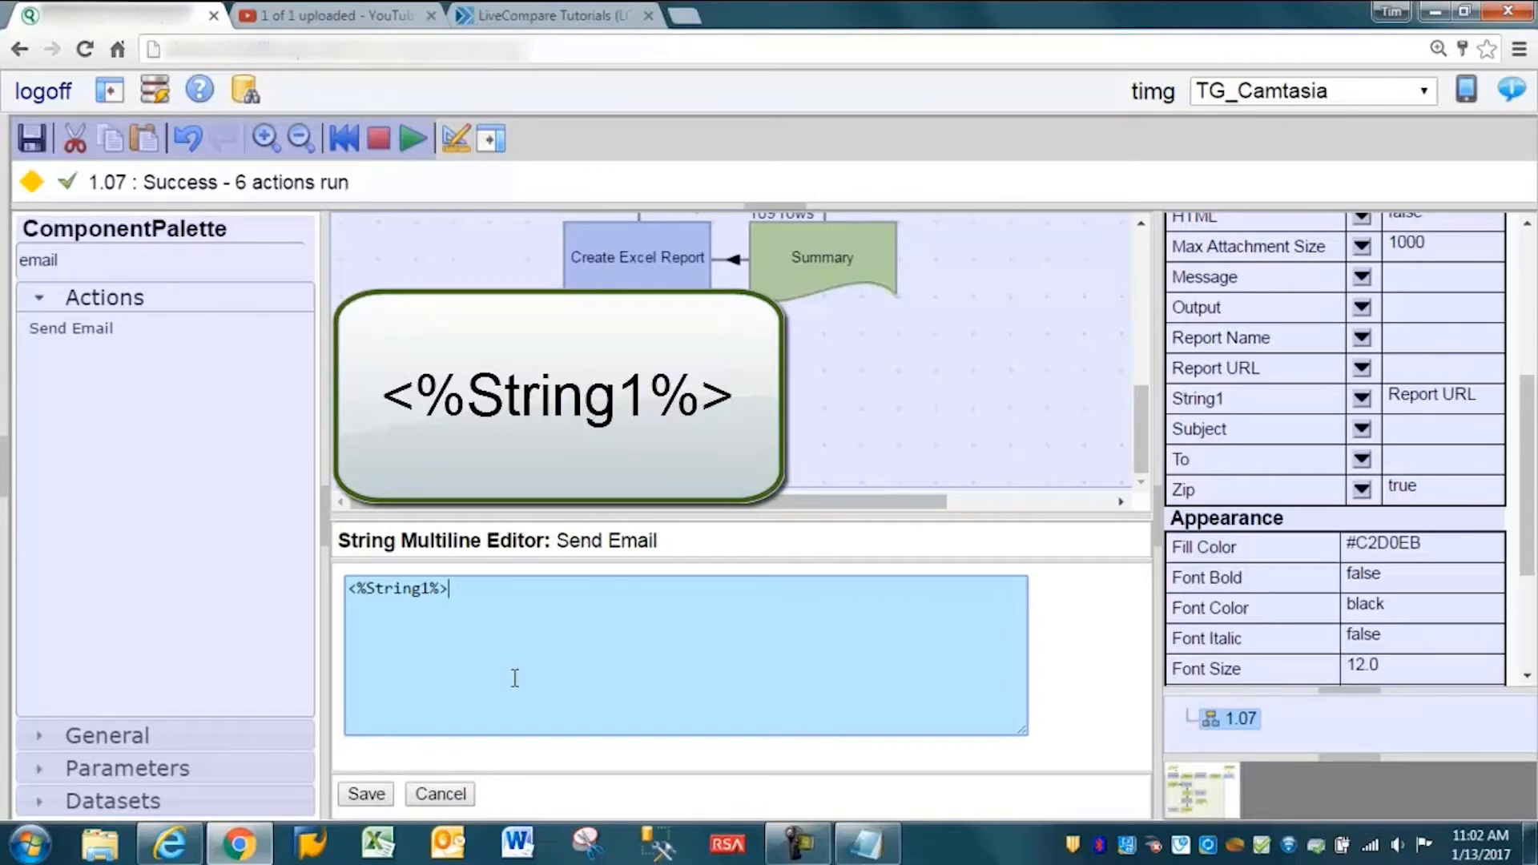
{"action": "left_click", "coordinate": [460, 584]}
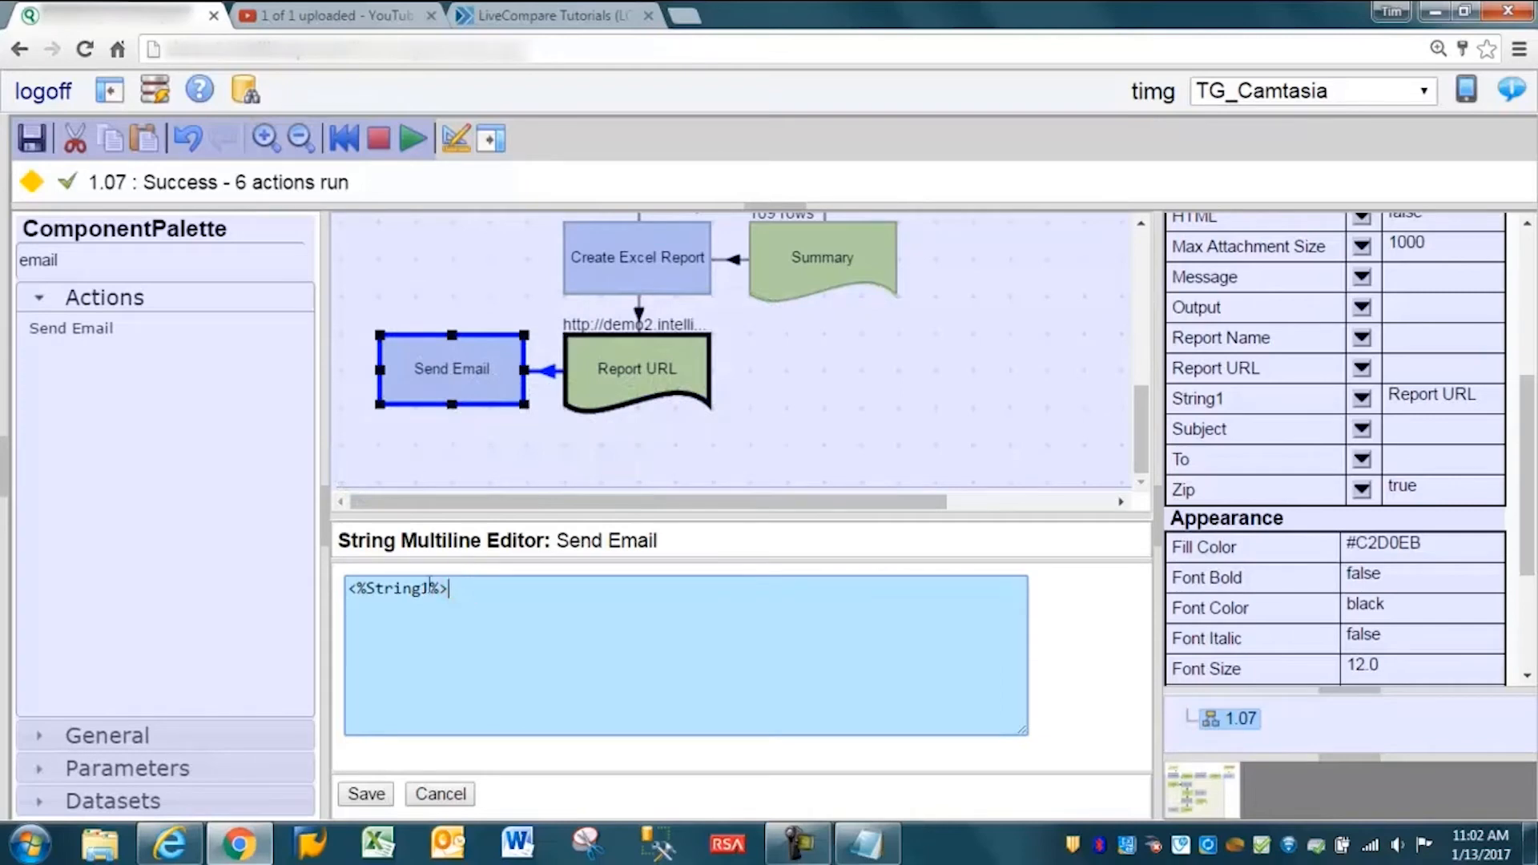
{"action": "left_click_drag", "start_coordinate": [449, 588], "coordinate": [347, 586]}
{"action": "left_click", "coordinate": [502, 595]}
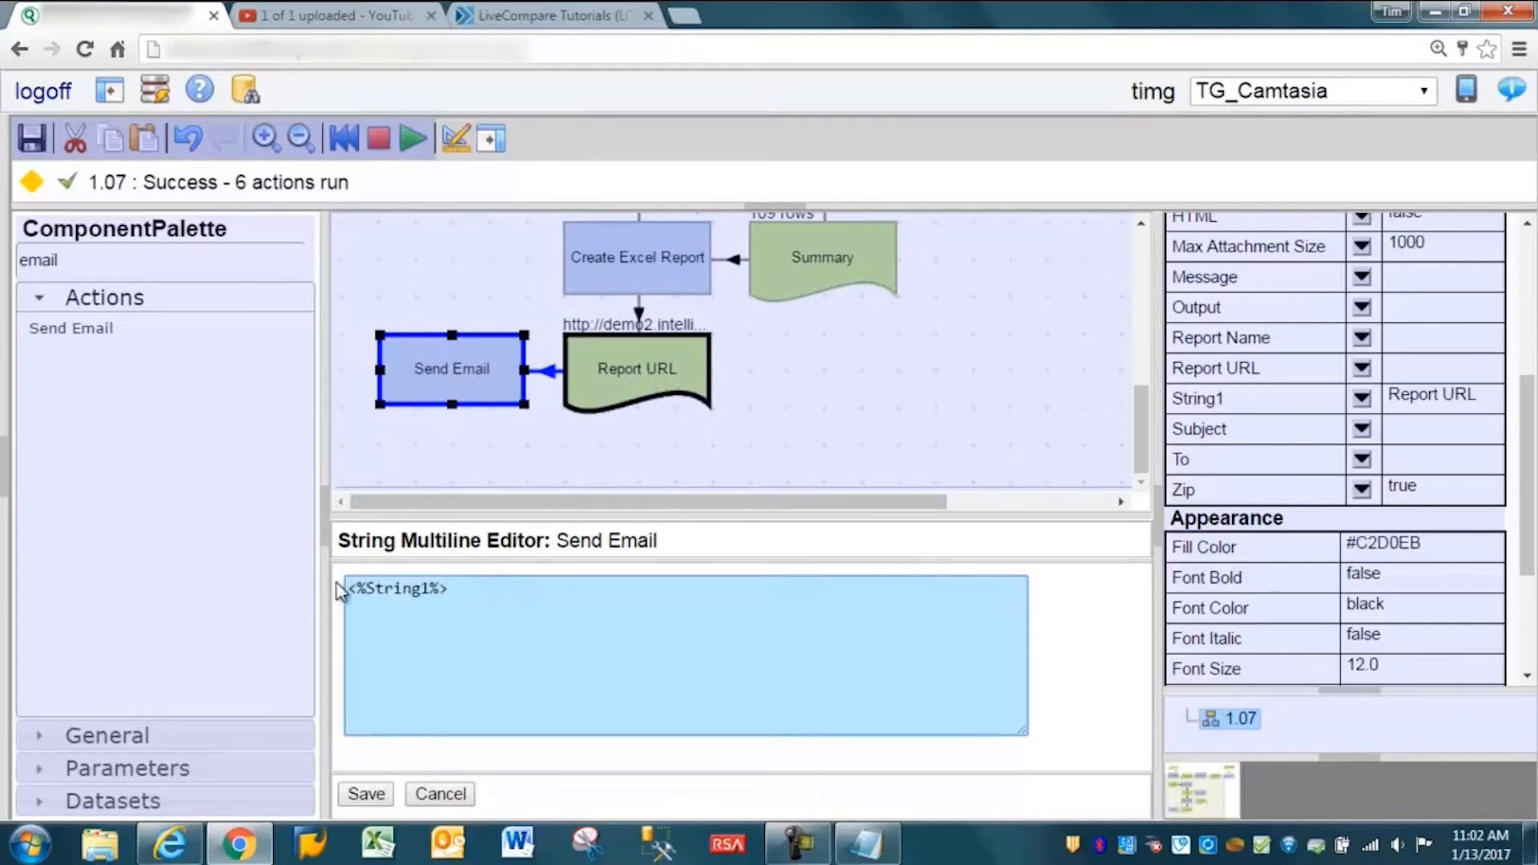
Add "Click on report below for TPRT info:" and a blank line above the placeholder, and save the message
{"action": "left_click", "coordinate": [350, 585]}
{"action": "key", "text": "Return"}
{"action": "key", "text": "Return"}
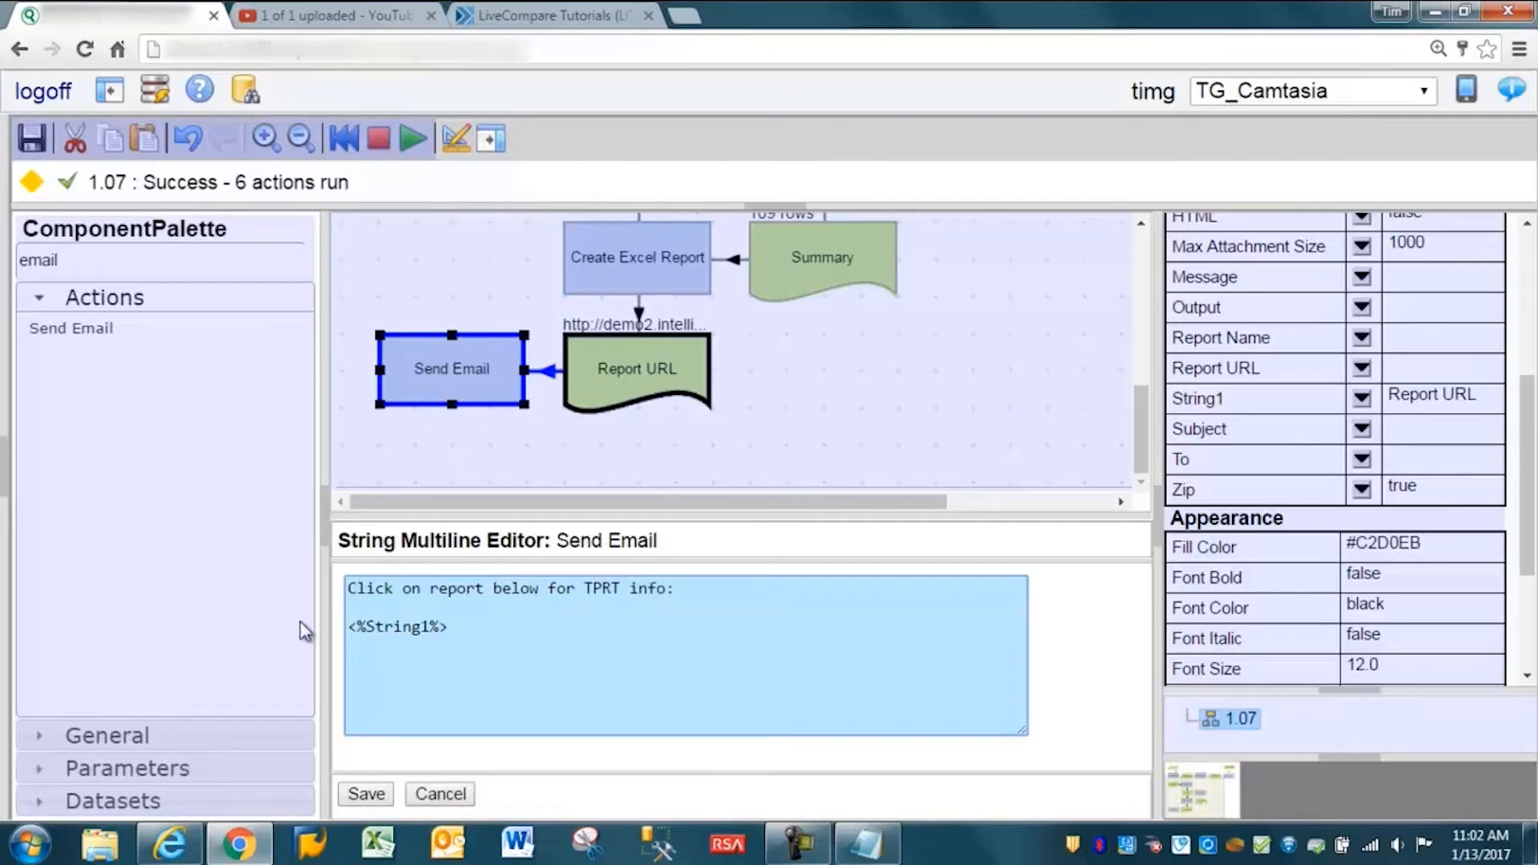
{"action": "left_click_drag", "start_coordinate": [451, 626], "coordinate": [355, 617]}
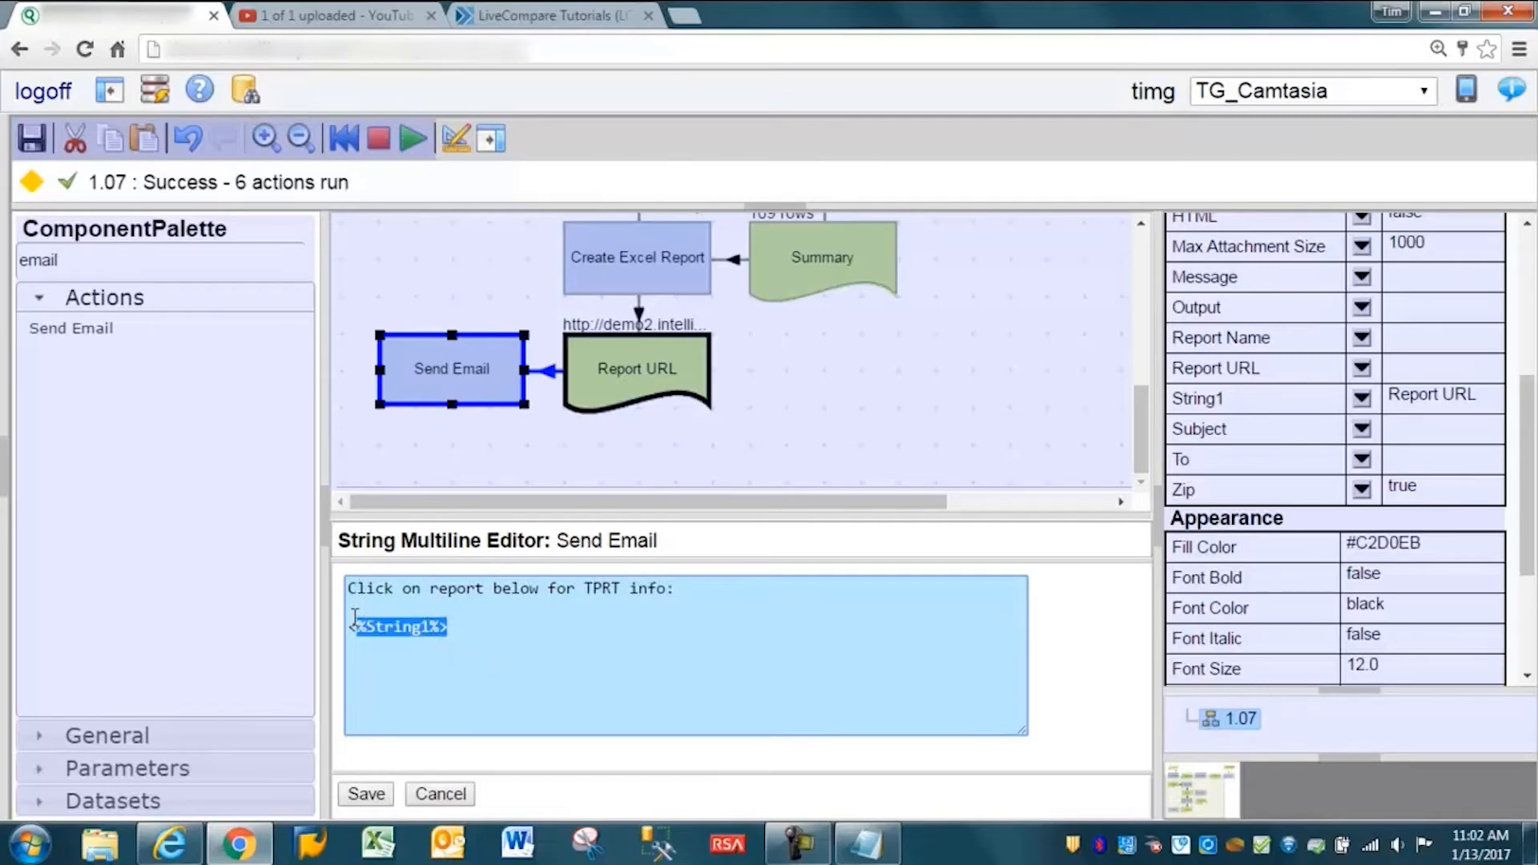
{"action": "left_click", "coordinate": [364, 795]}
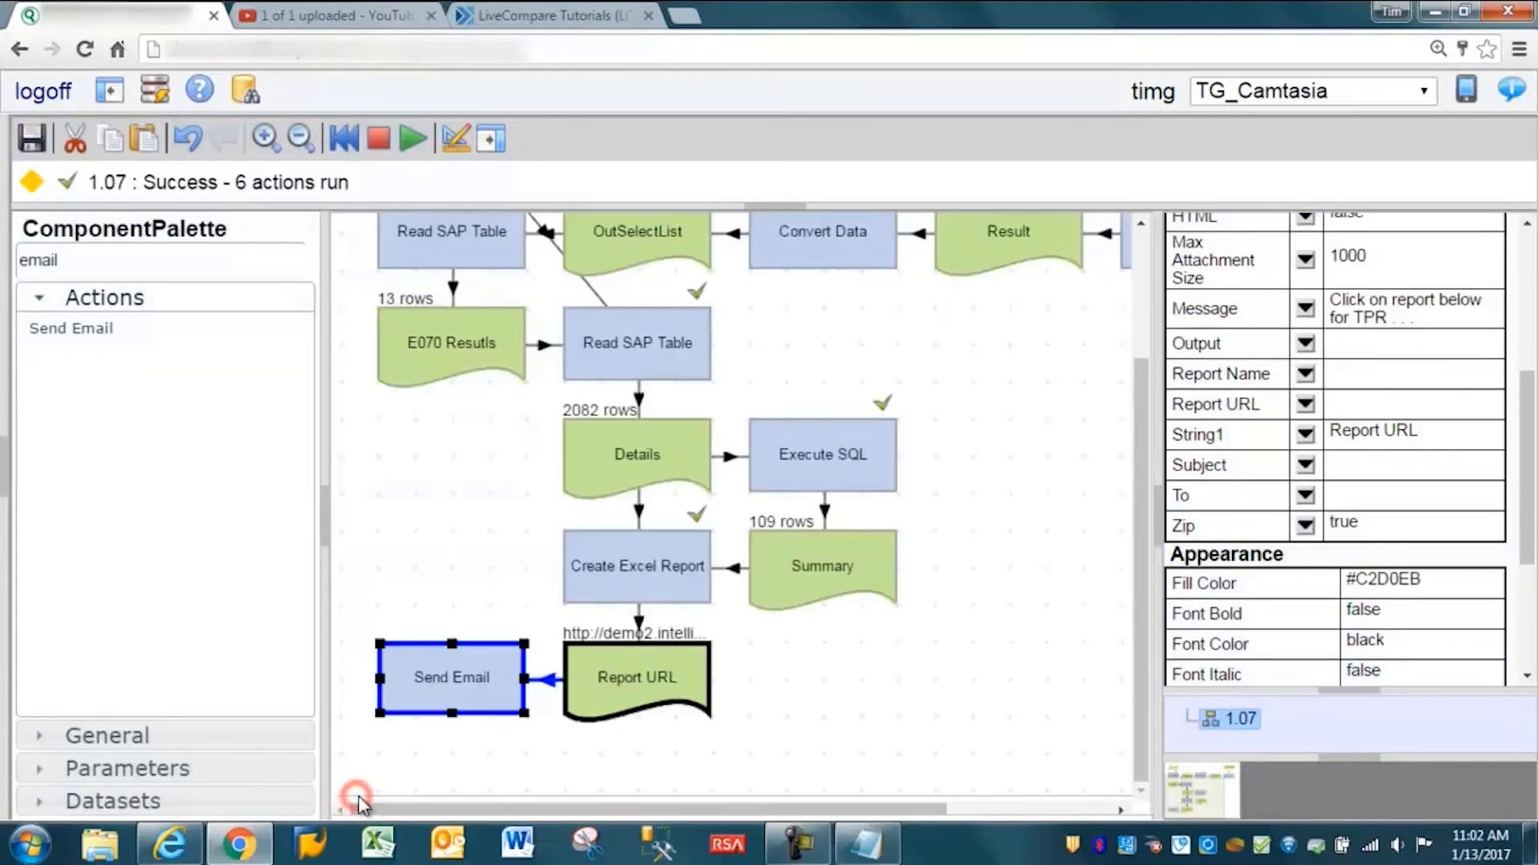
Create a new string list for the Send Email action's To property and save the recipient's e-mail address in it
{"action": "left_click", "coordinate": [1306, 495]}
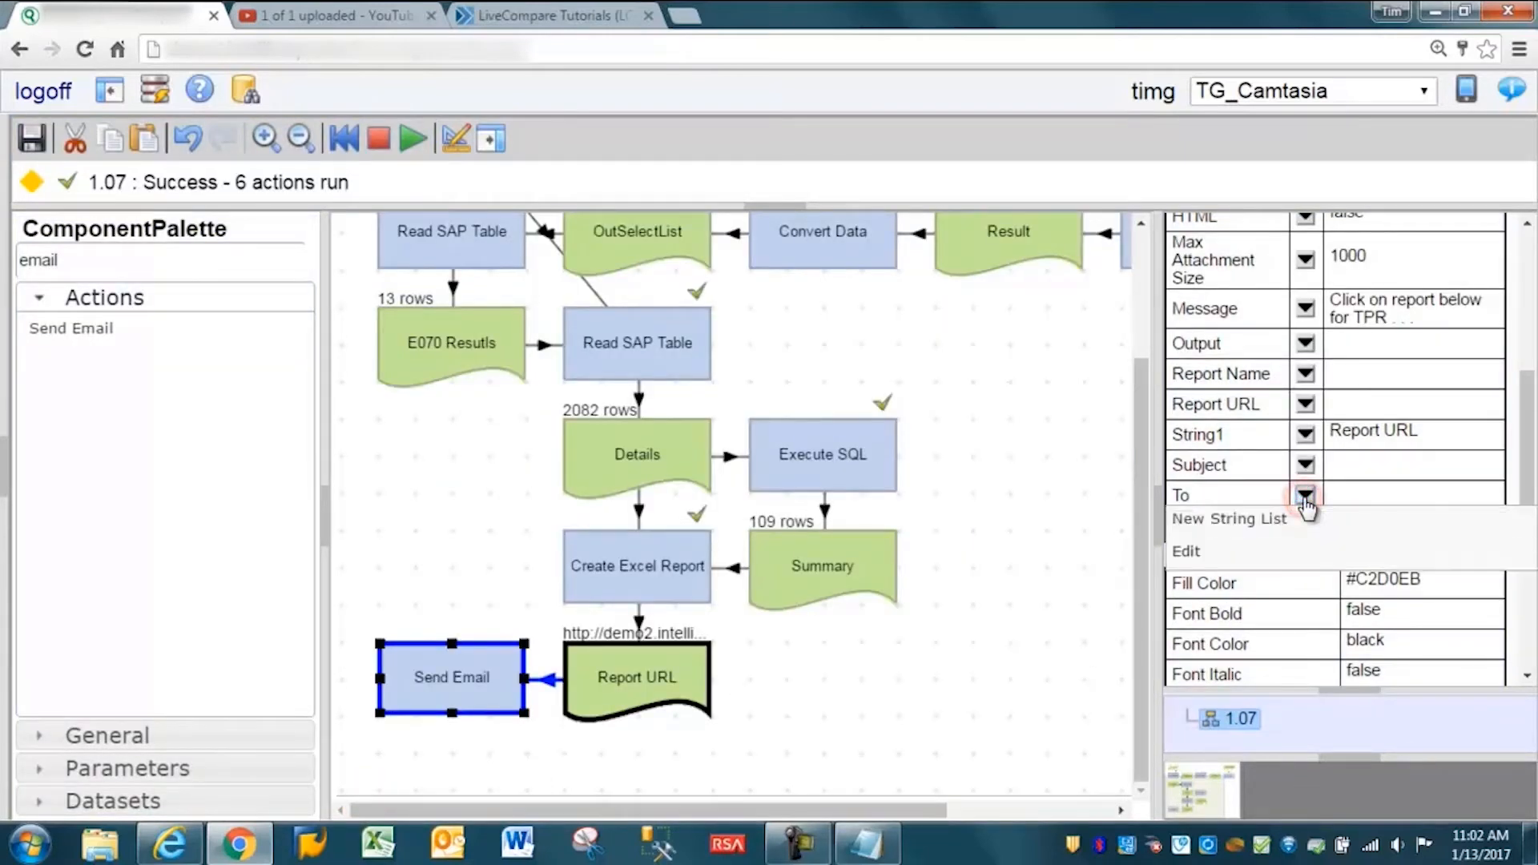
{"action": "left_click", "coordinate": [1210, 519]}
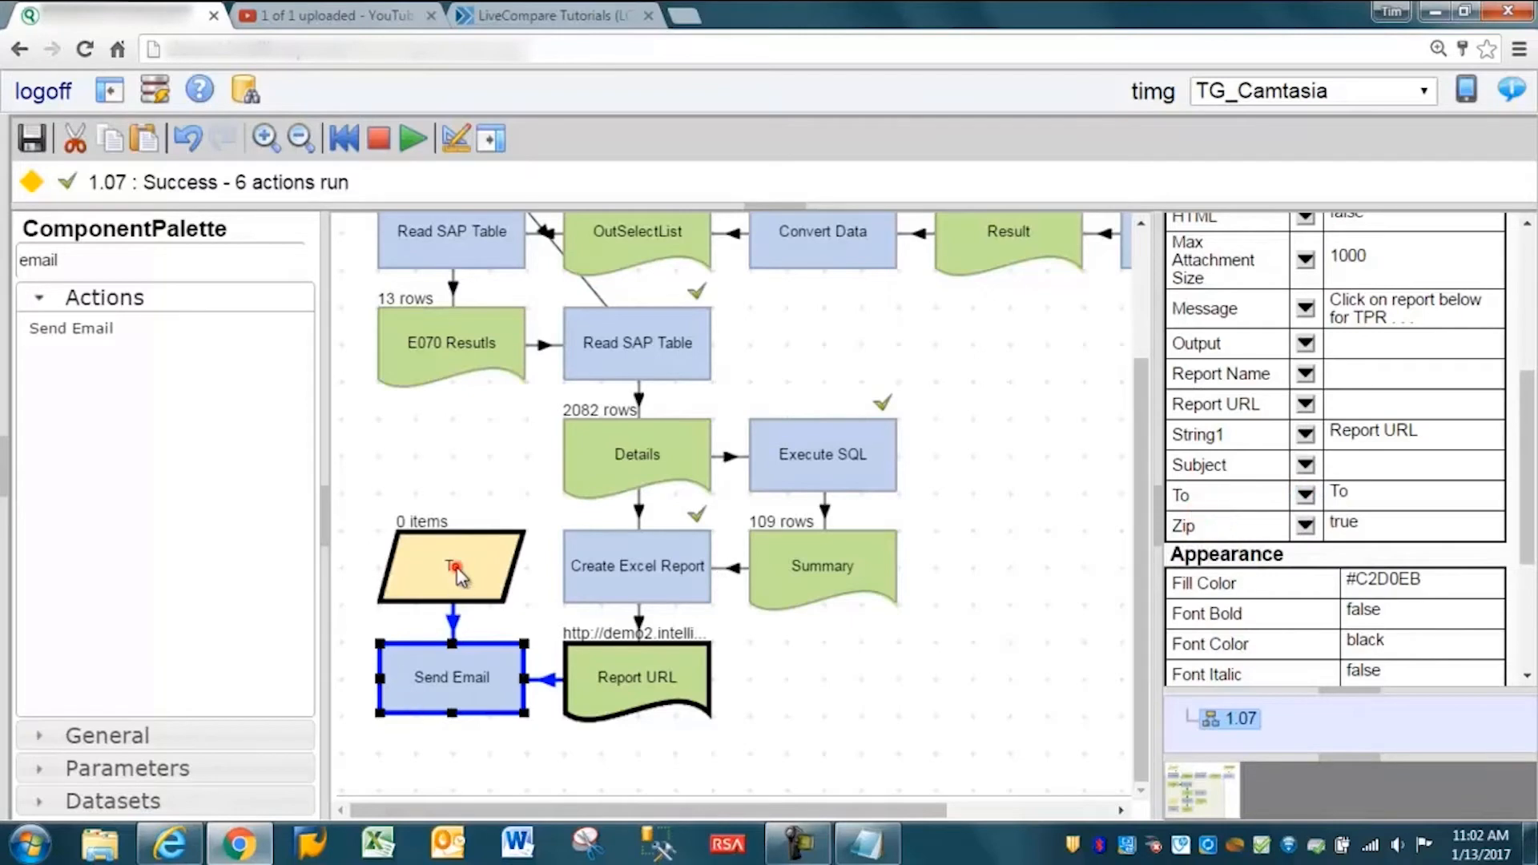
{"action": "left_click", "coordinate": [436, 561]}
{"action": "right_click", "coordinate": [433, 561]}
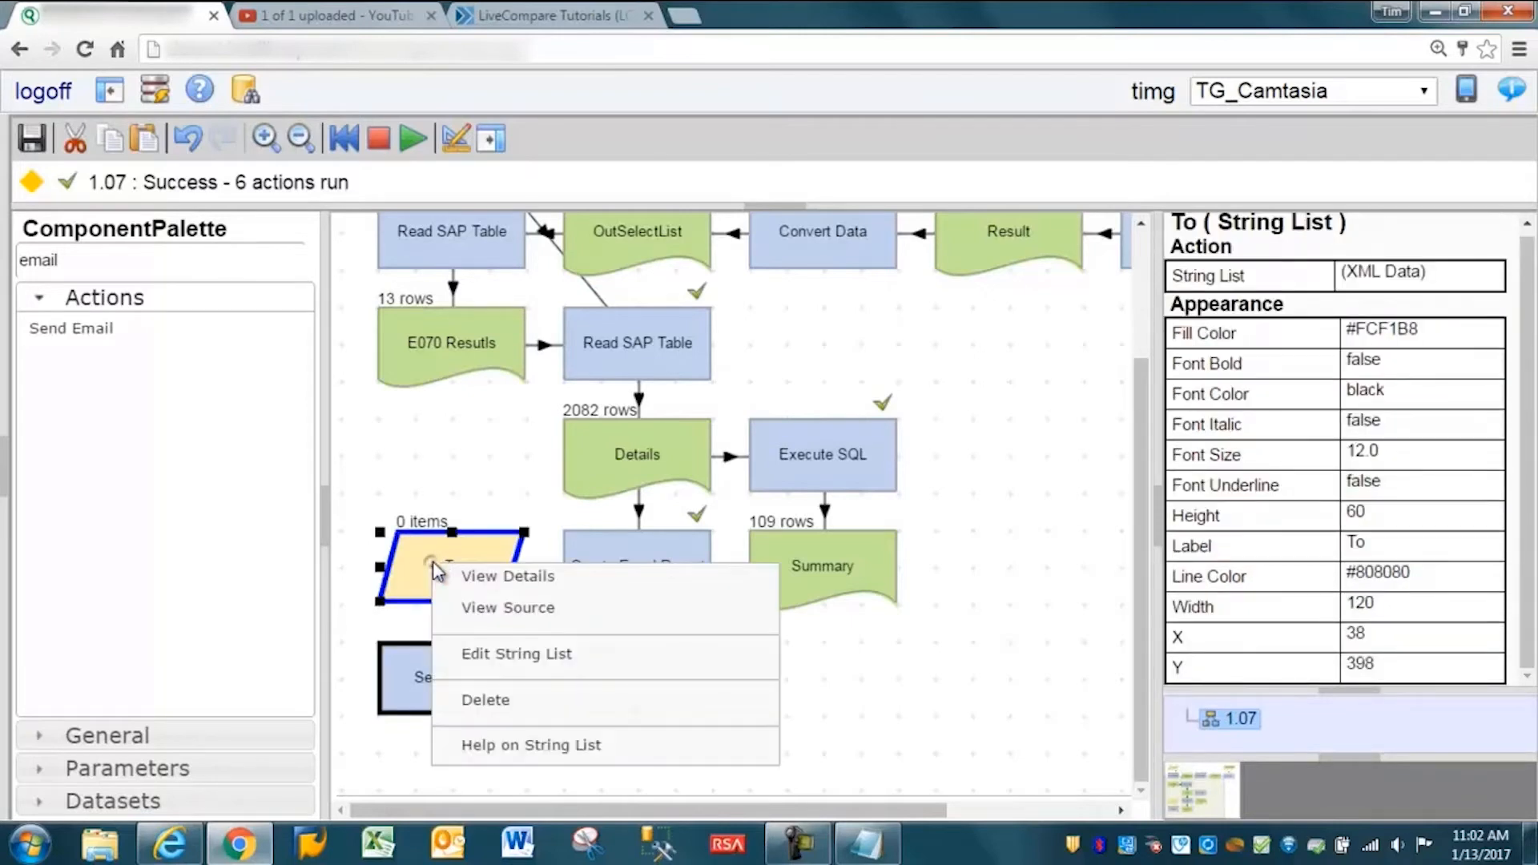
{"action": "left_click", "coordinate": [483, 656]}
{"action": "left_click", "coordinate": [1022, 653]}
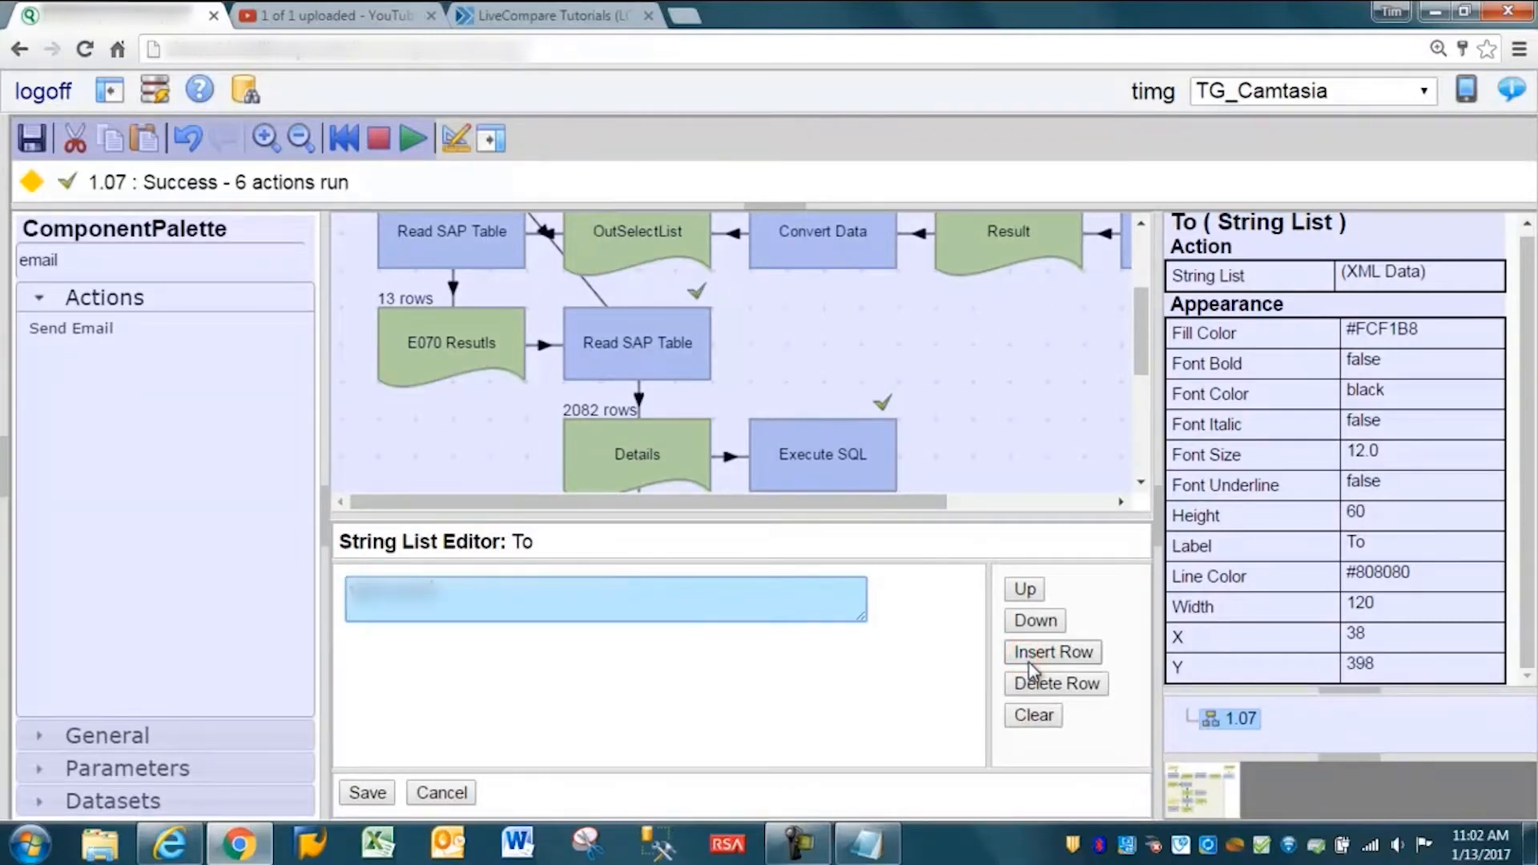
{"action": "type", "text": "[illegible]"}
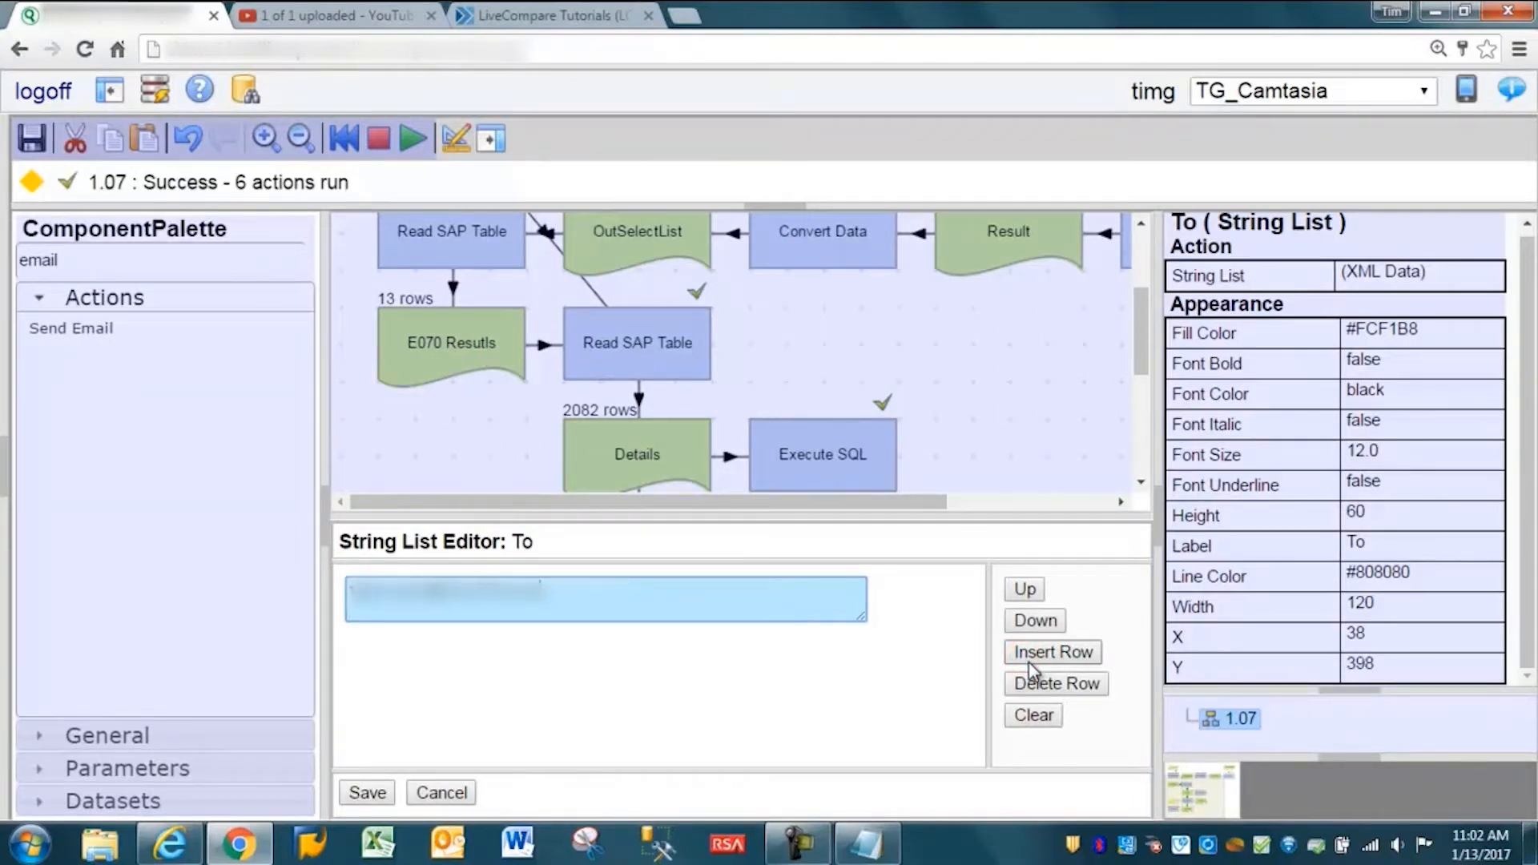
{"action": "left_click", "coordinate": [386, 793]}
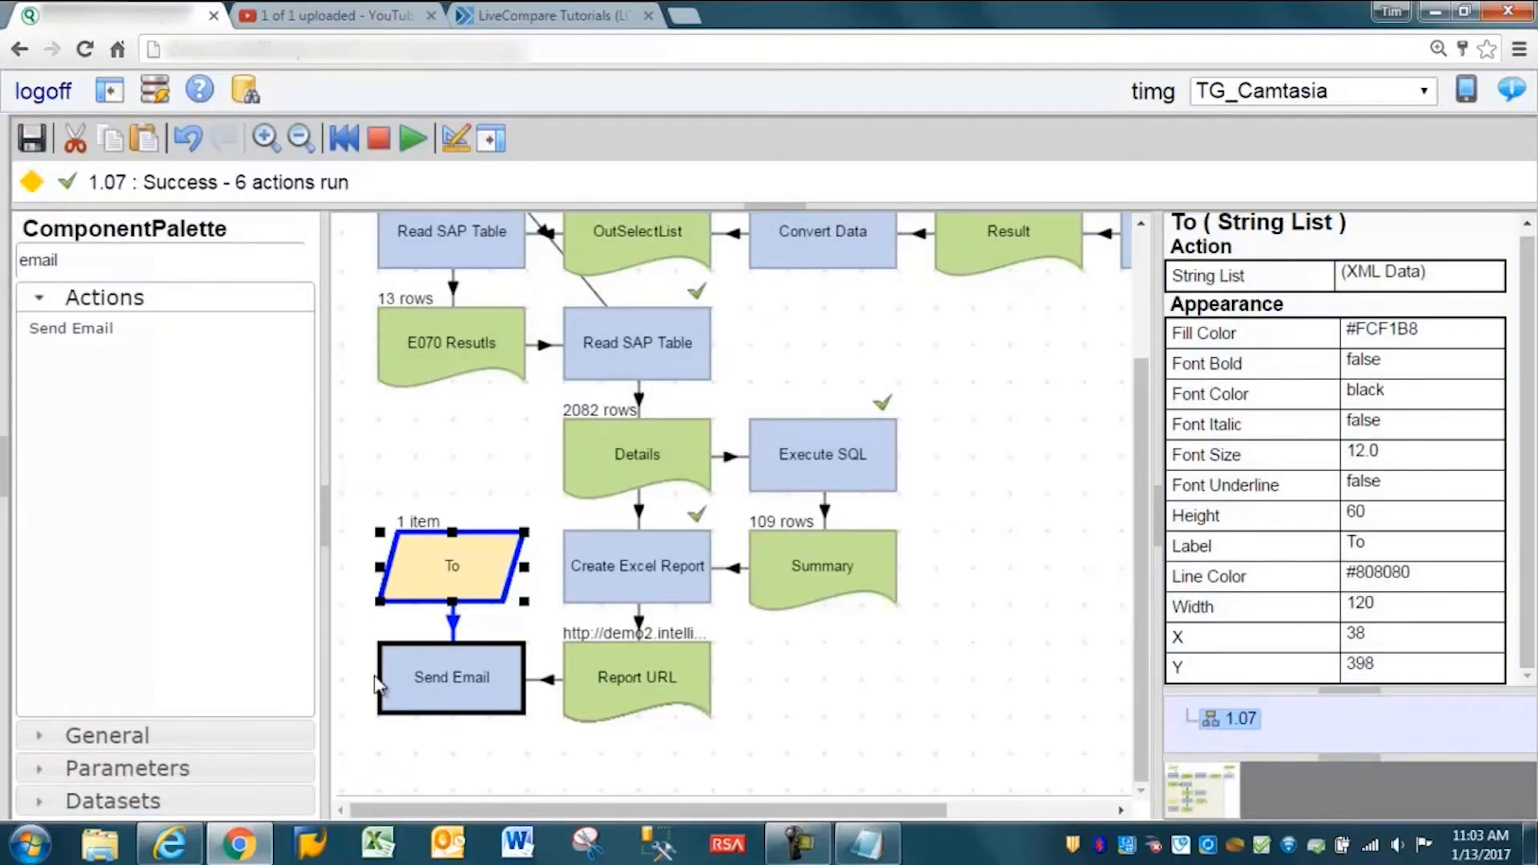
Enter and save the sender's e-mail address in the Send Email action's From property, and run the action
{"action": "left_click", "coordinate": [451, 681]}
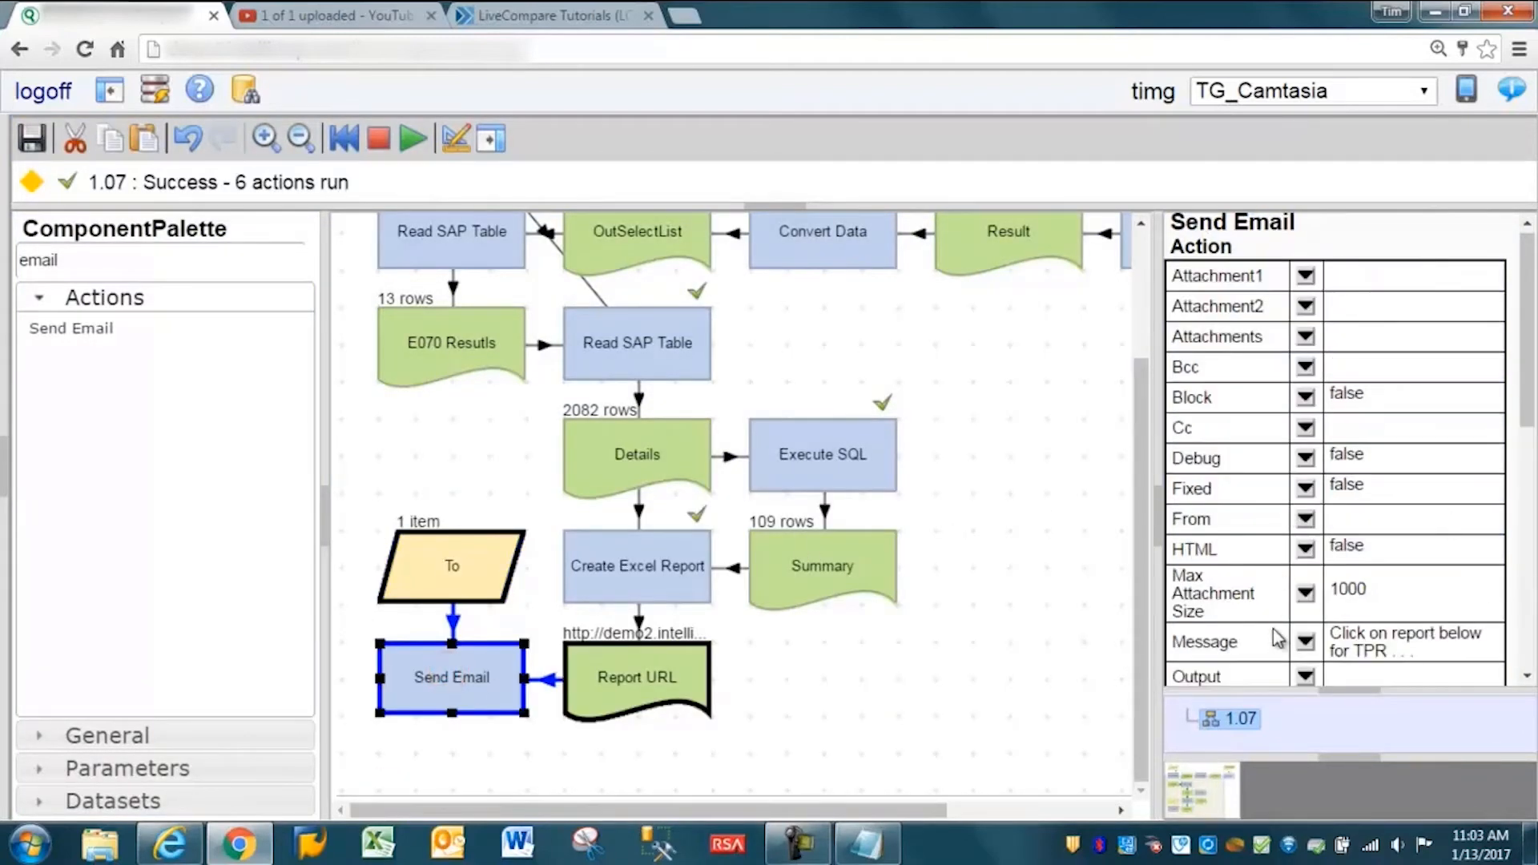
{"action": "left_click", "coordinate": [1306, 519]}
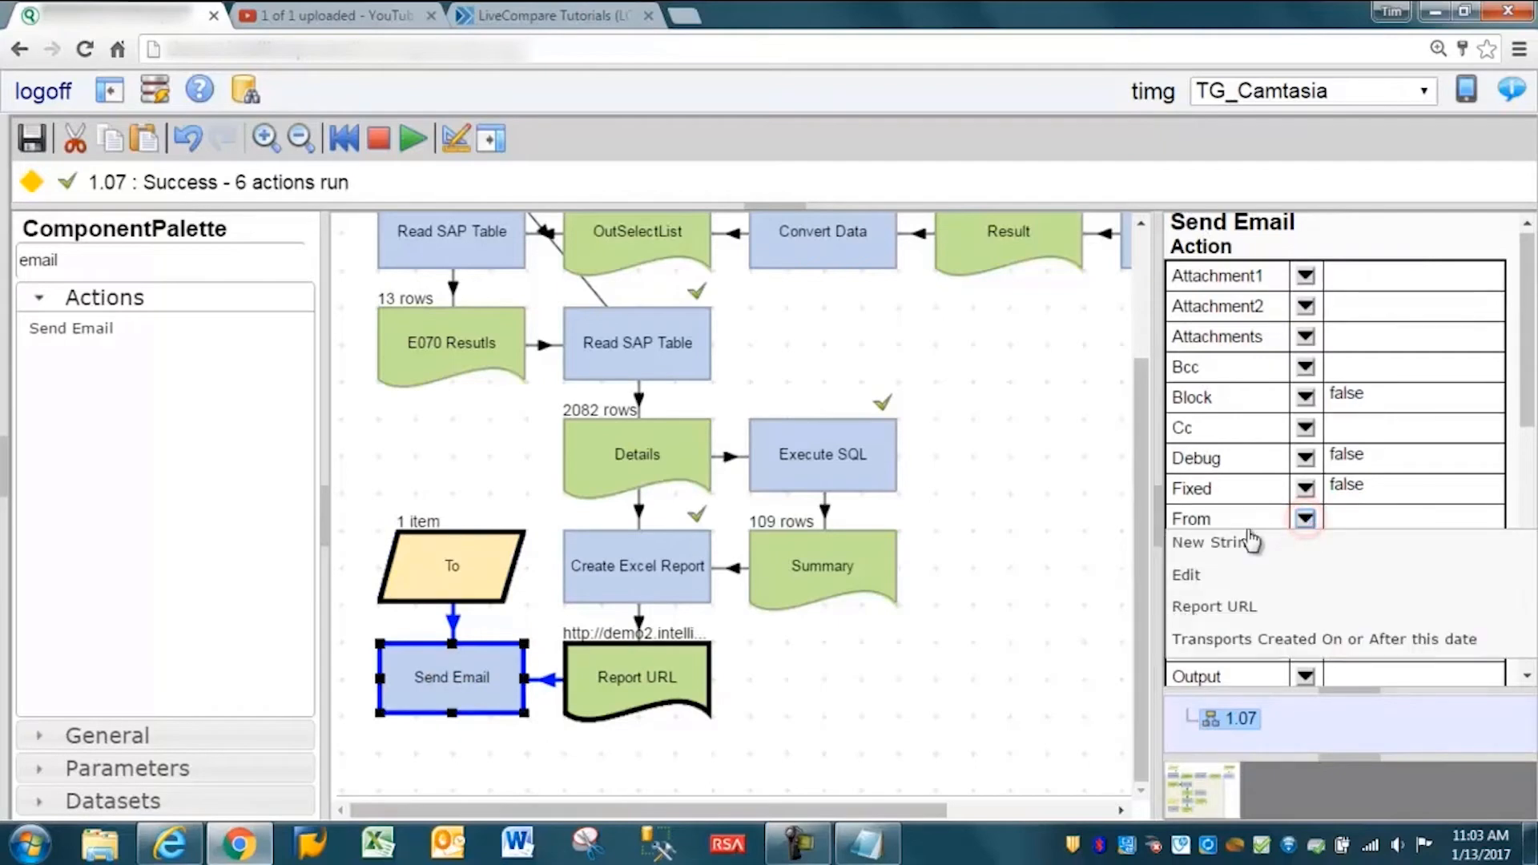
{"action": "left_click", "coordinate": [1189, 575]}
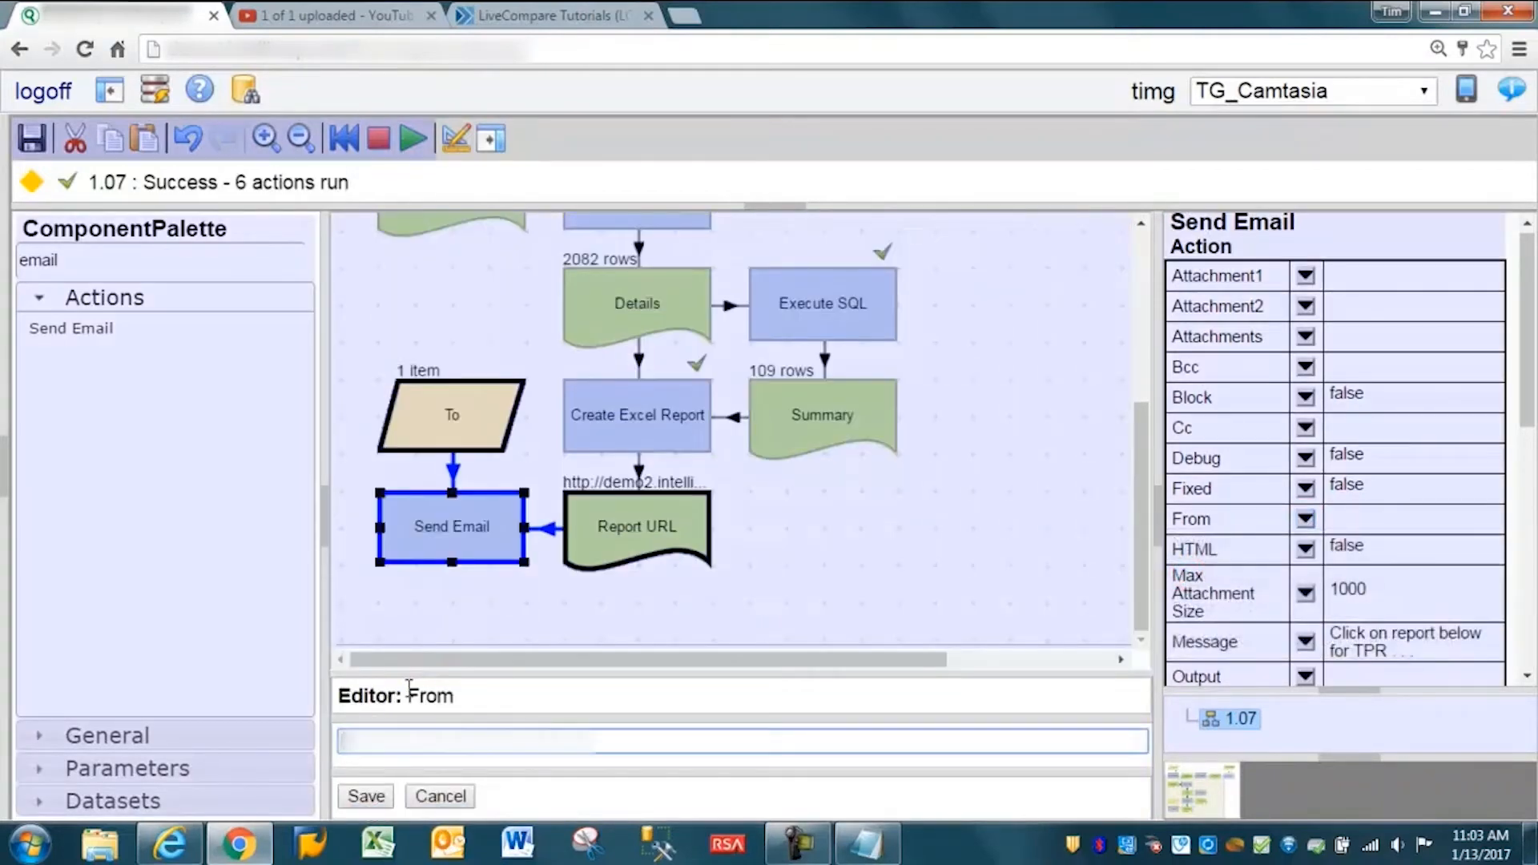
{"action": "type", "text": "..."}
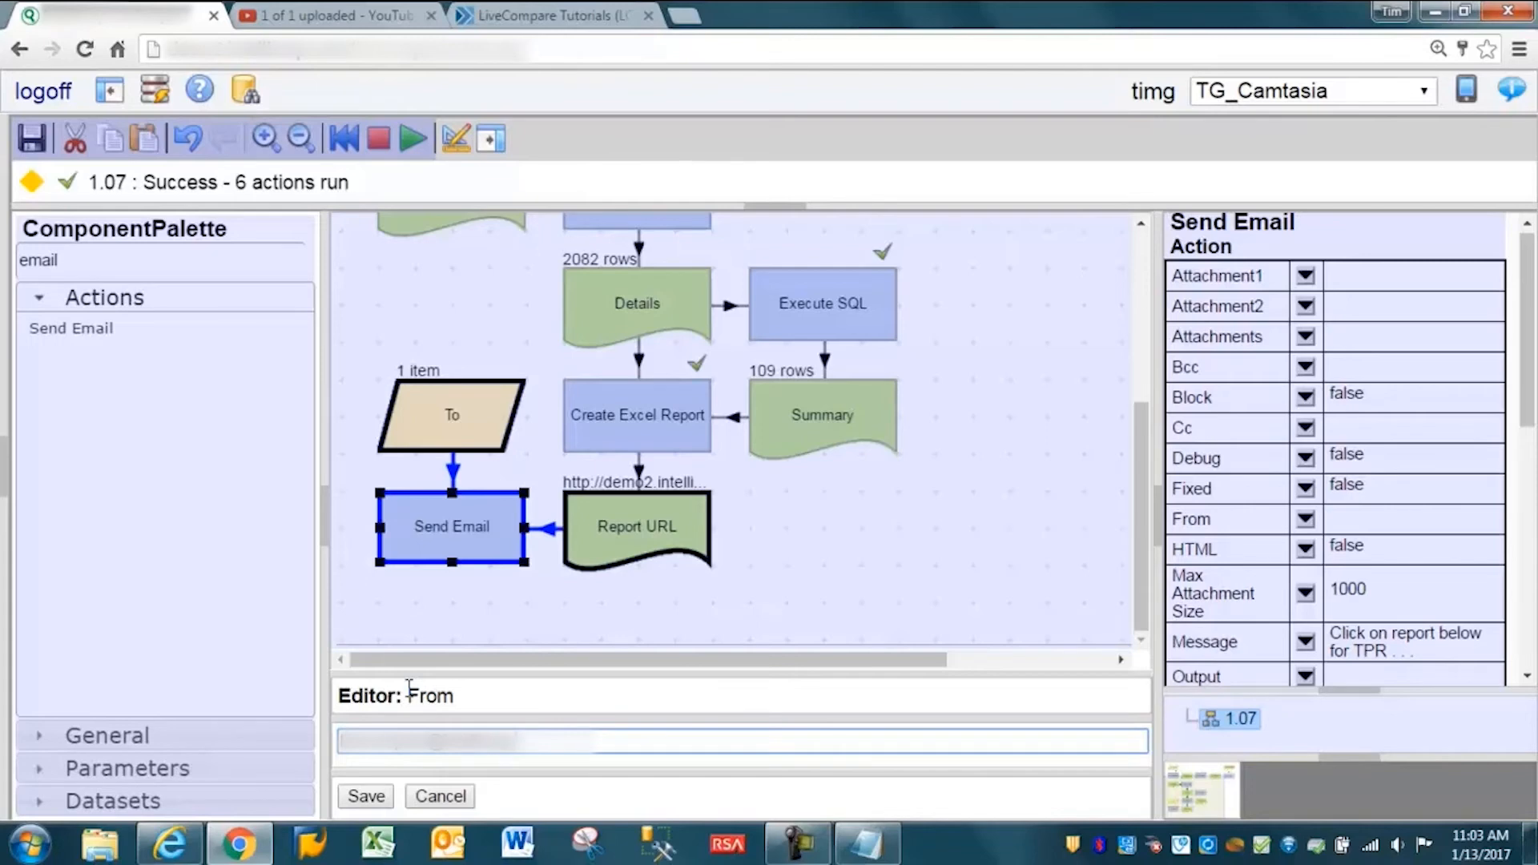
{"action": "left_click", "coordinate": [368, 796]}
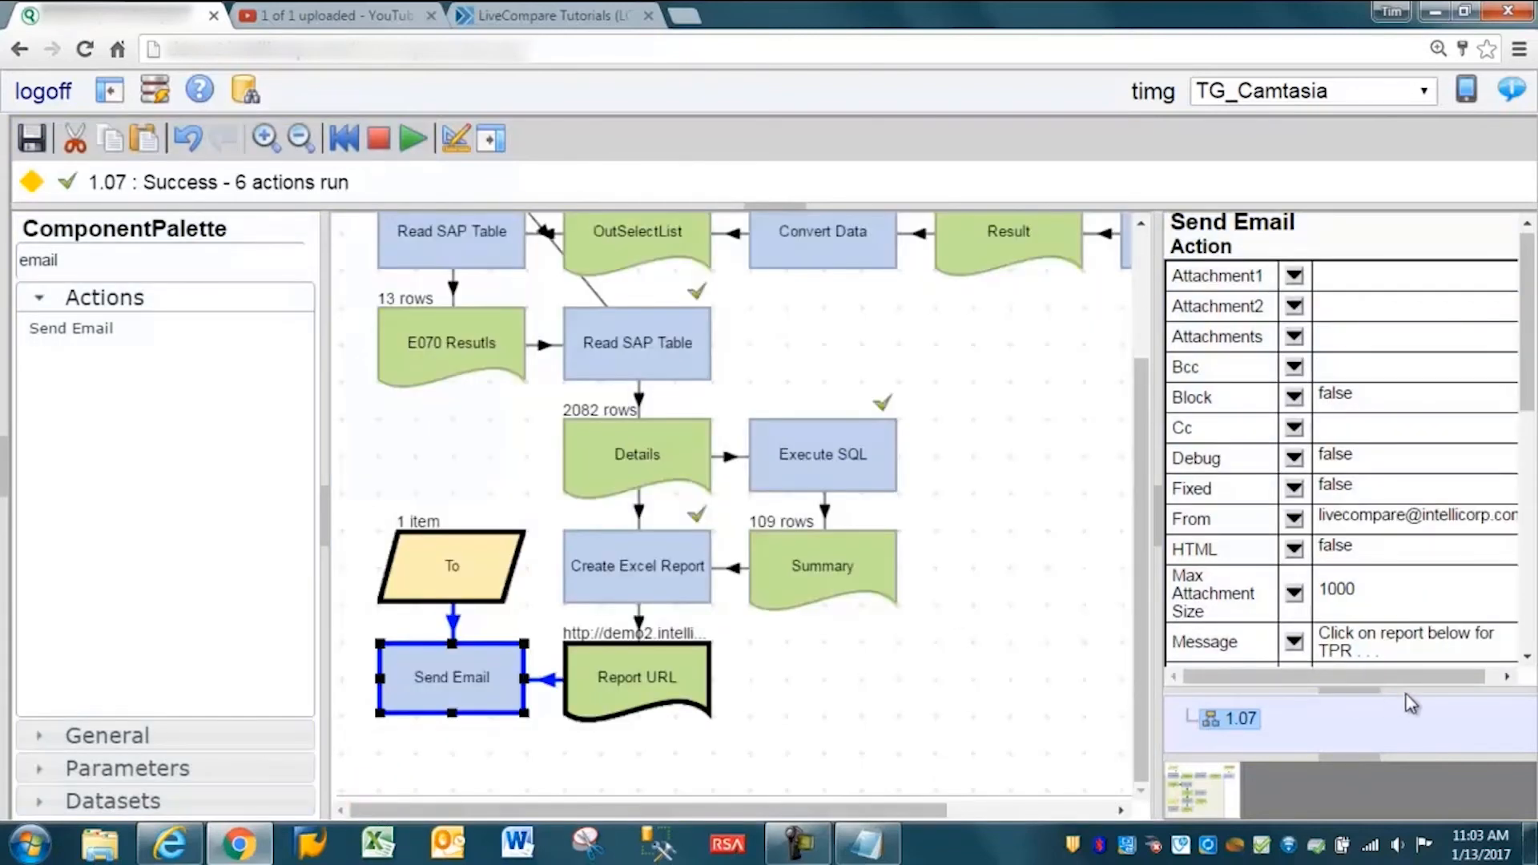
{"action": "double_click", "coordinate": [445, 682]}
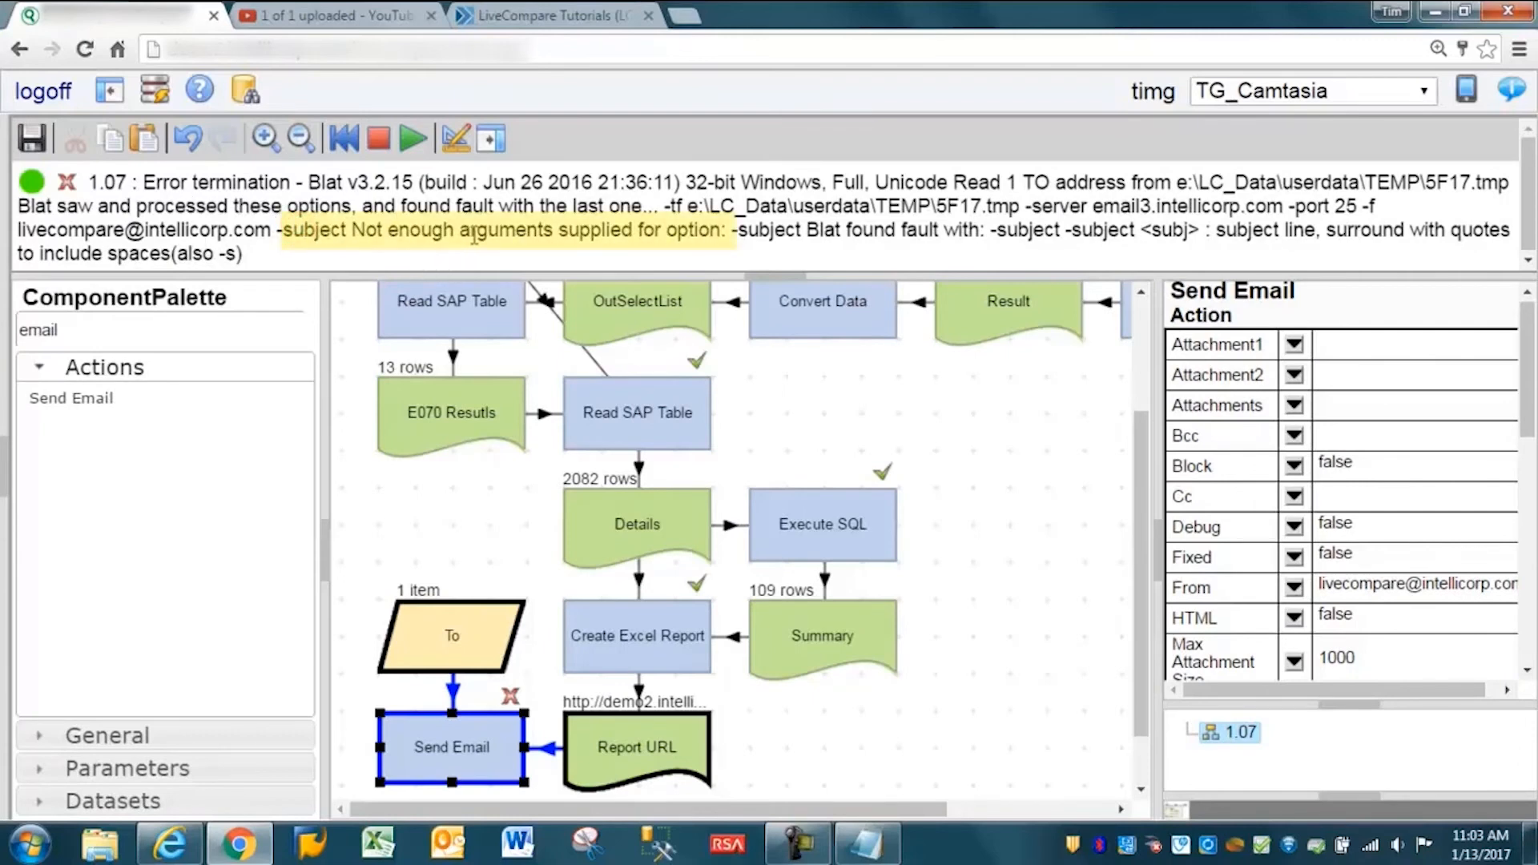
Set the Send Email action's Subject property to "LiveCompare TPRT RPT" and save it
{"action": "left_click", "coordinate": [491, 757]}
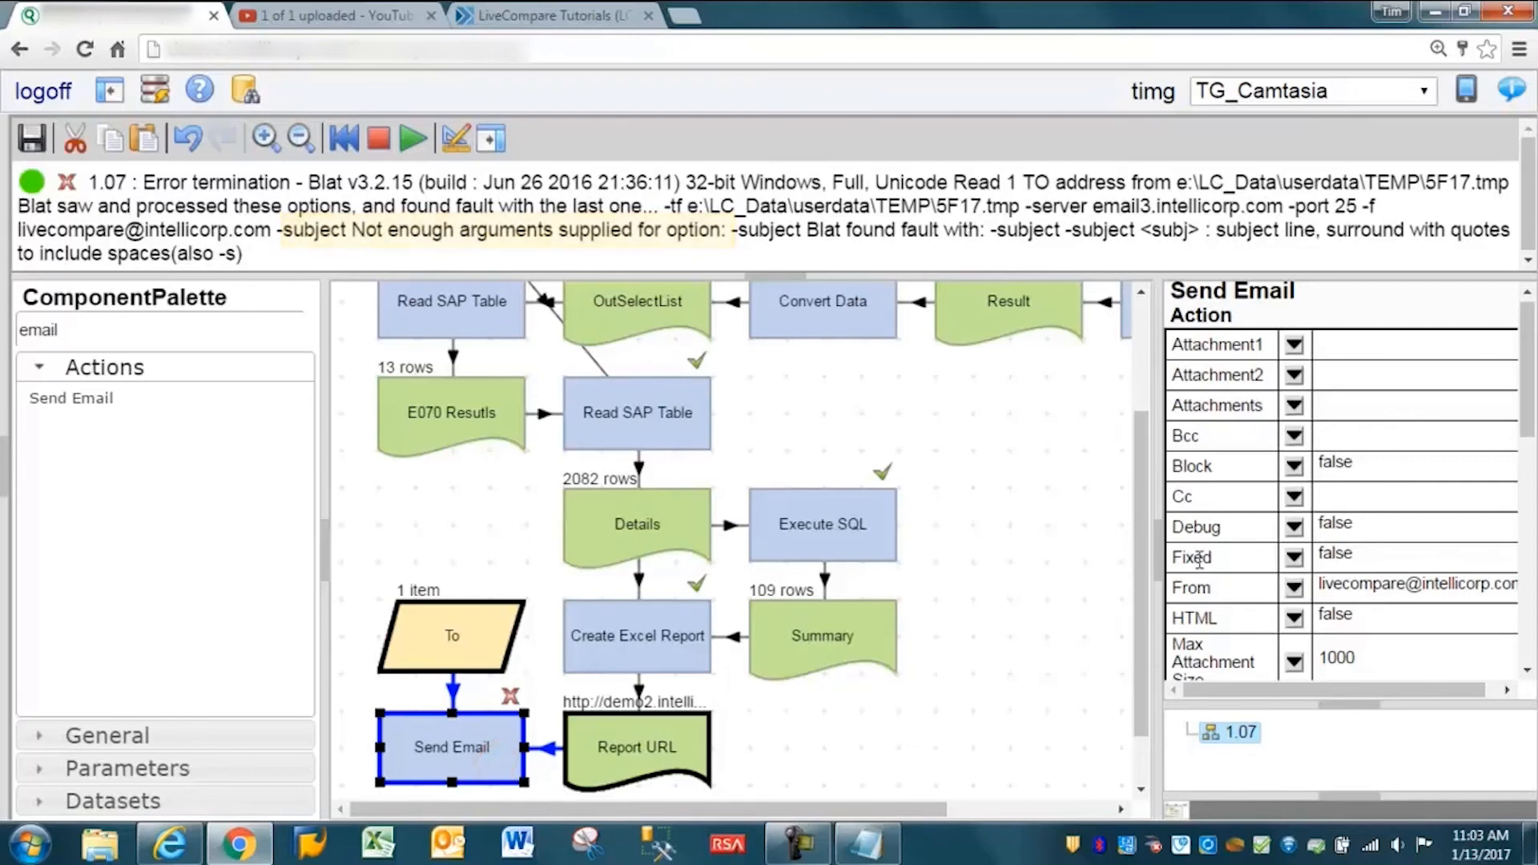
{"action": "scroll", "coordinate": [1232, 443], "scroll_direction": "down", "scroll_amount": 5}
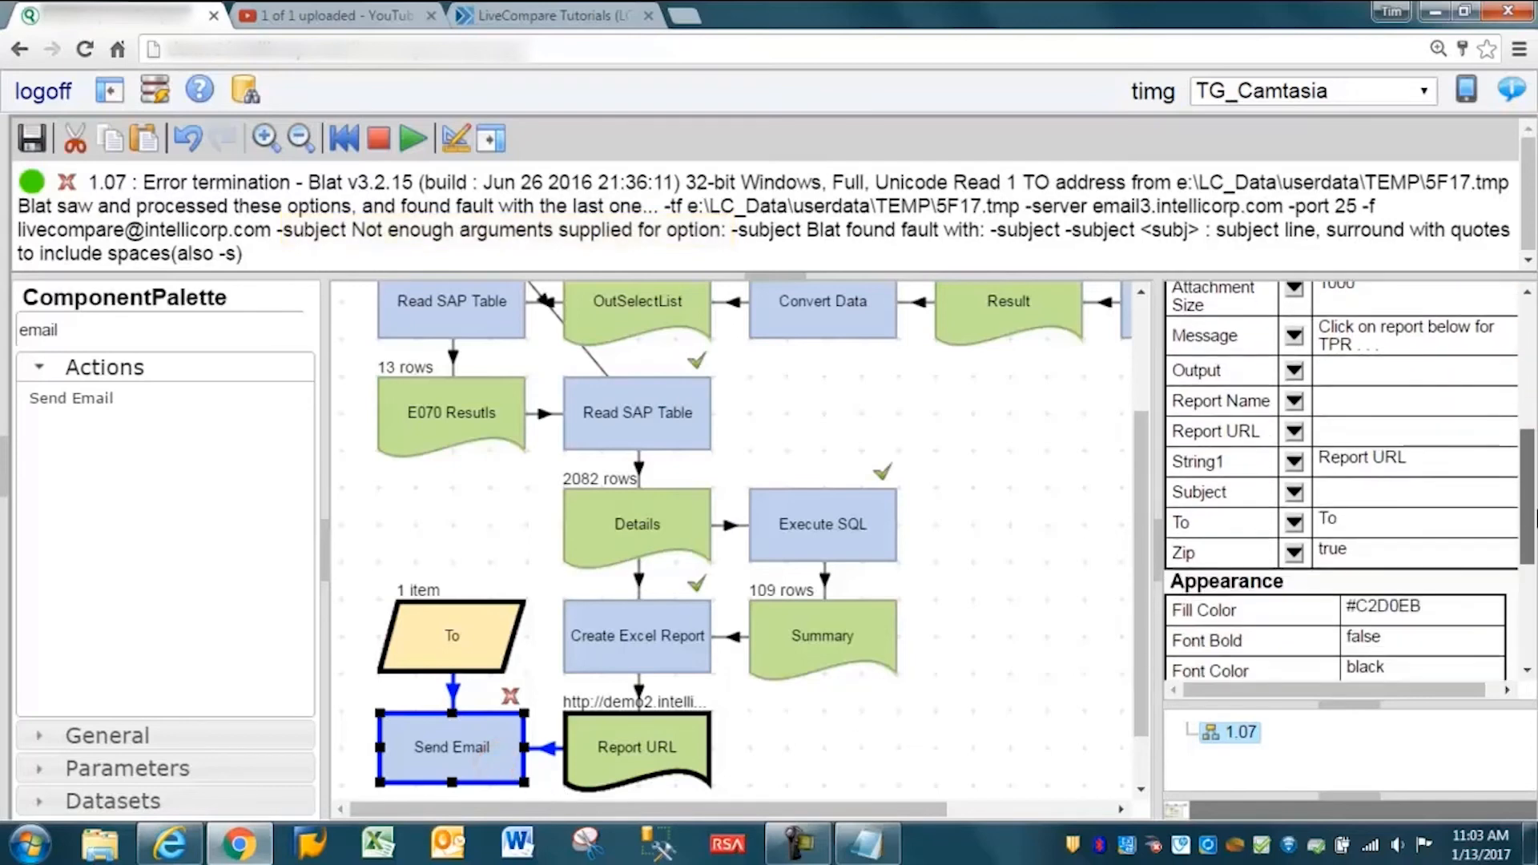
{"action": "left_click", "coordinate": [1295, 486]}
{"action": "left_click", "coordinate": [1188, 542]}
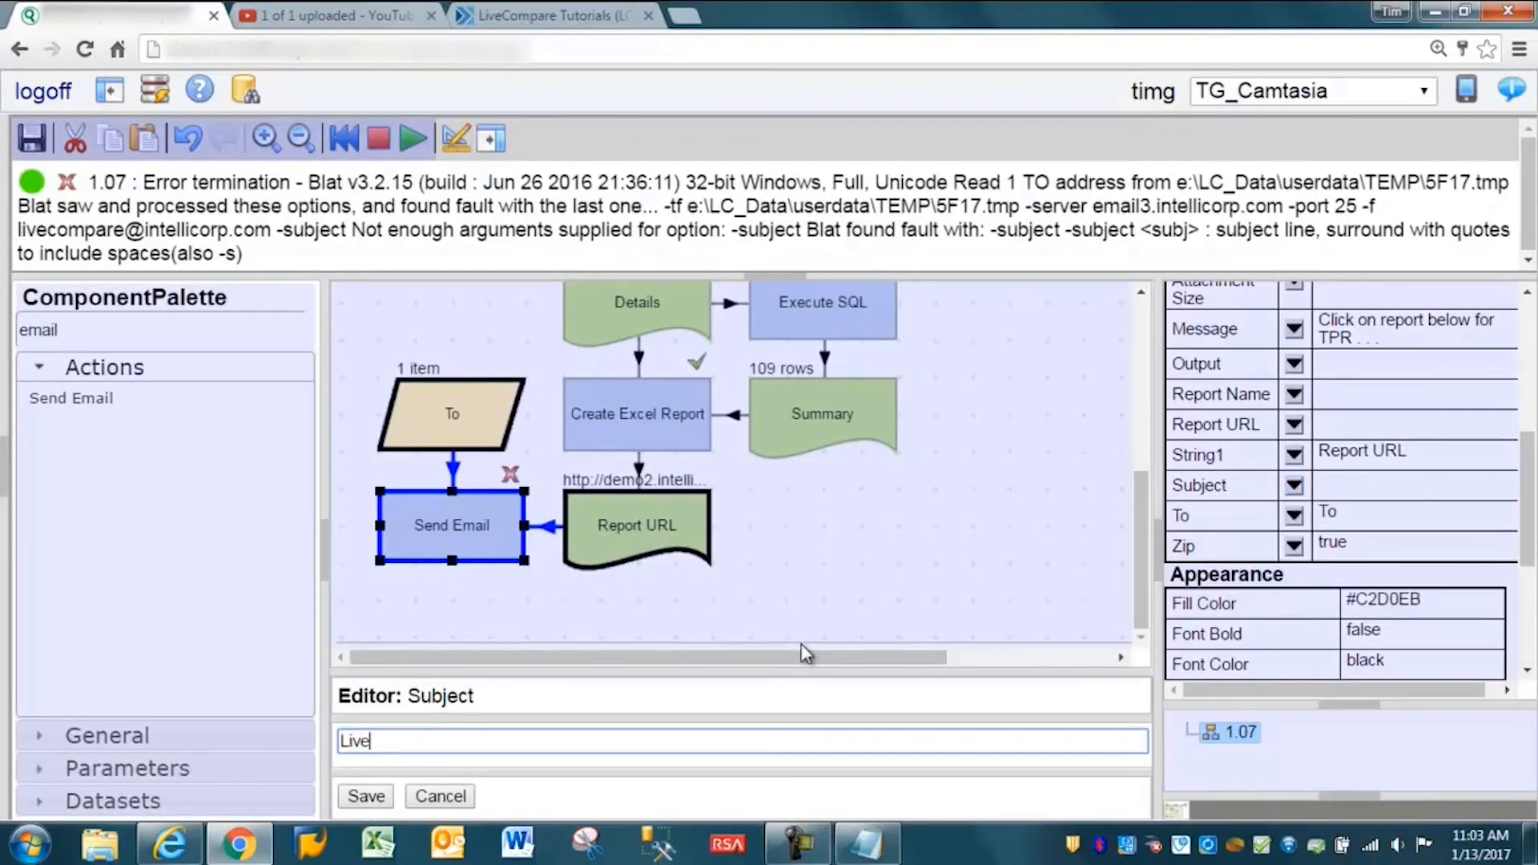
{"action": "type", "text": "LiveCompare TPRT RPT"}
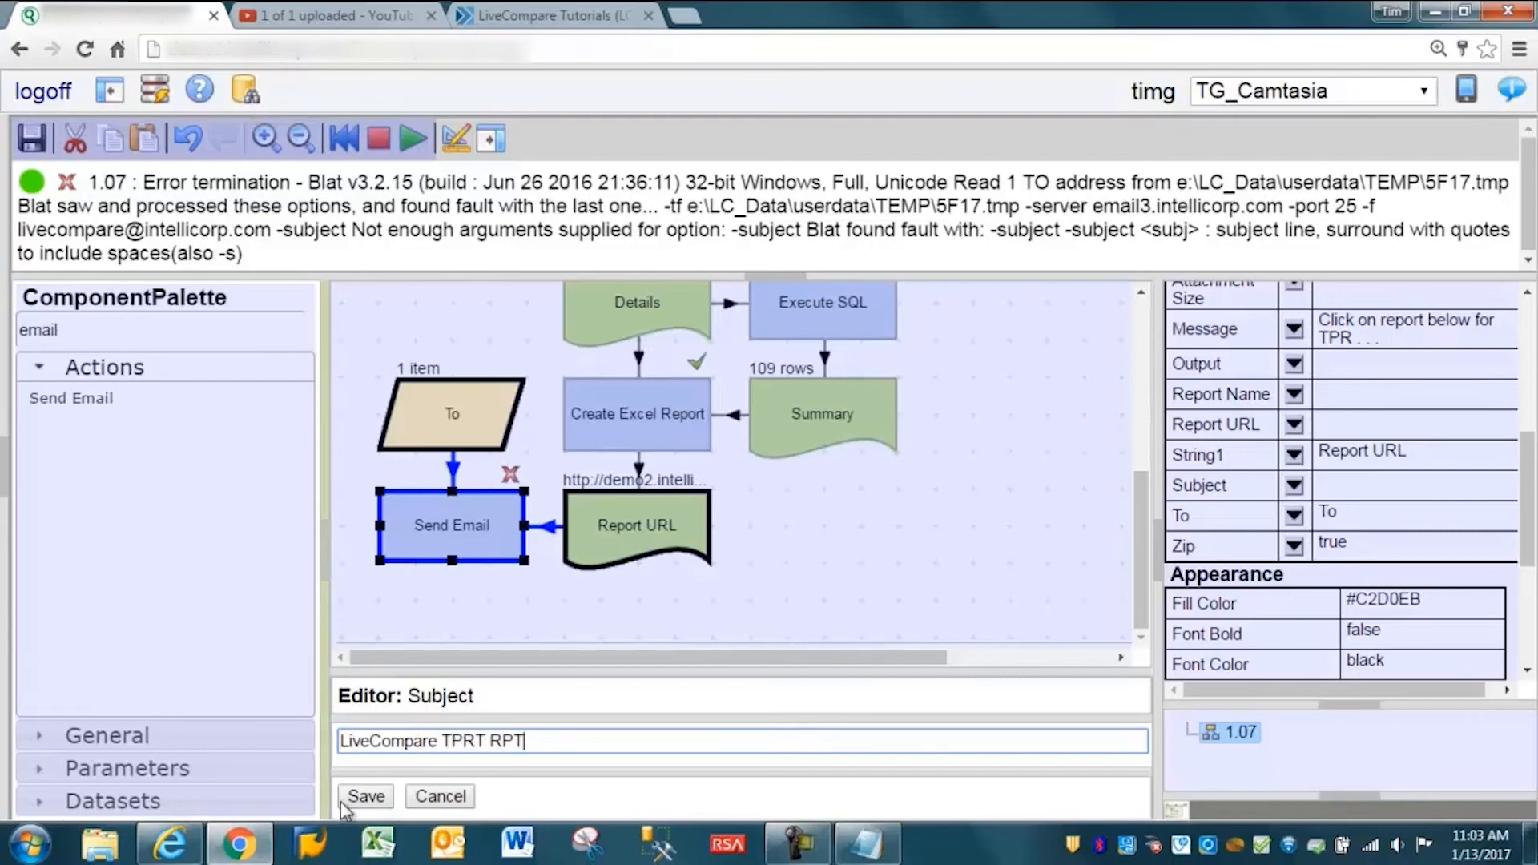
{"action": "left_click", "coordinate": [366, 797]}
Run the Send Email action again, and download and open the Excel report from the link in the received e-mail
{"action": "left_click", "coordinate": [467, 684]}
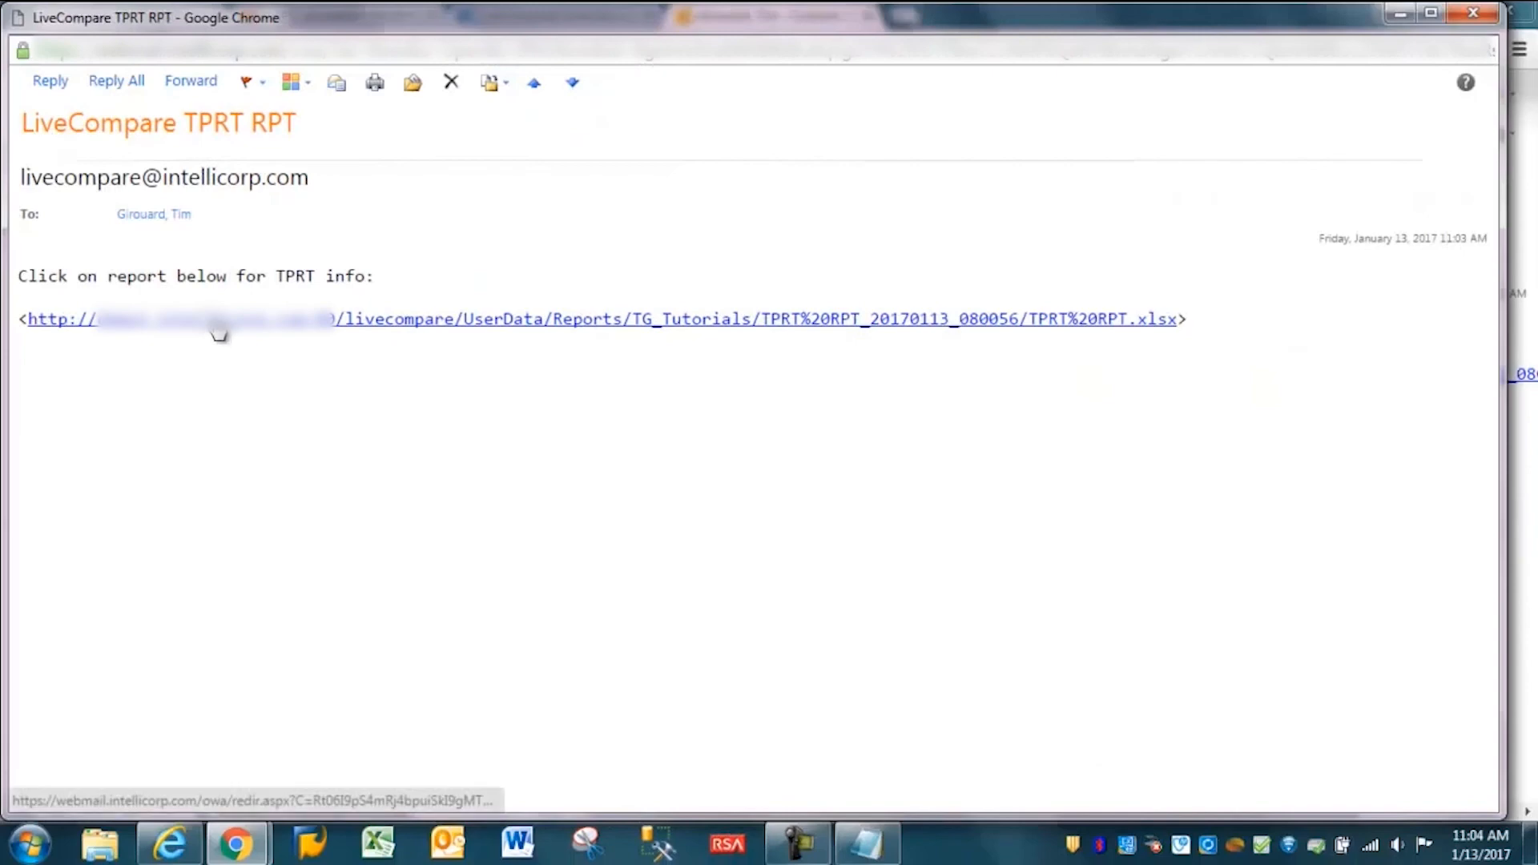
{"action": "left_click", "coordinate": [216, 325]}
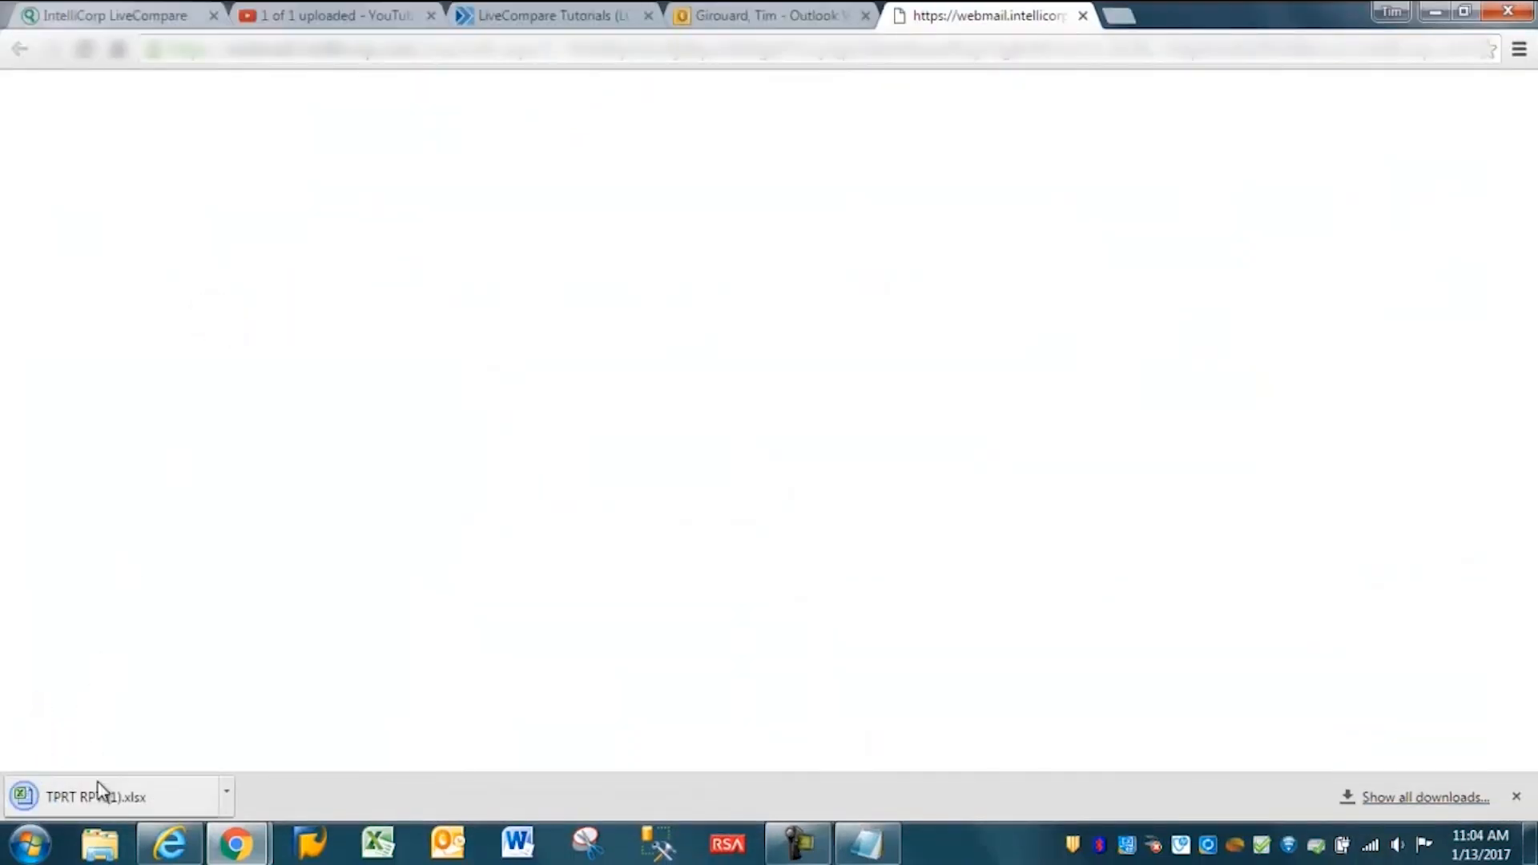
{"action": "left_click", "coordinate": [99, 793]}
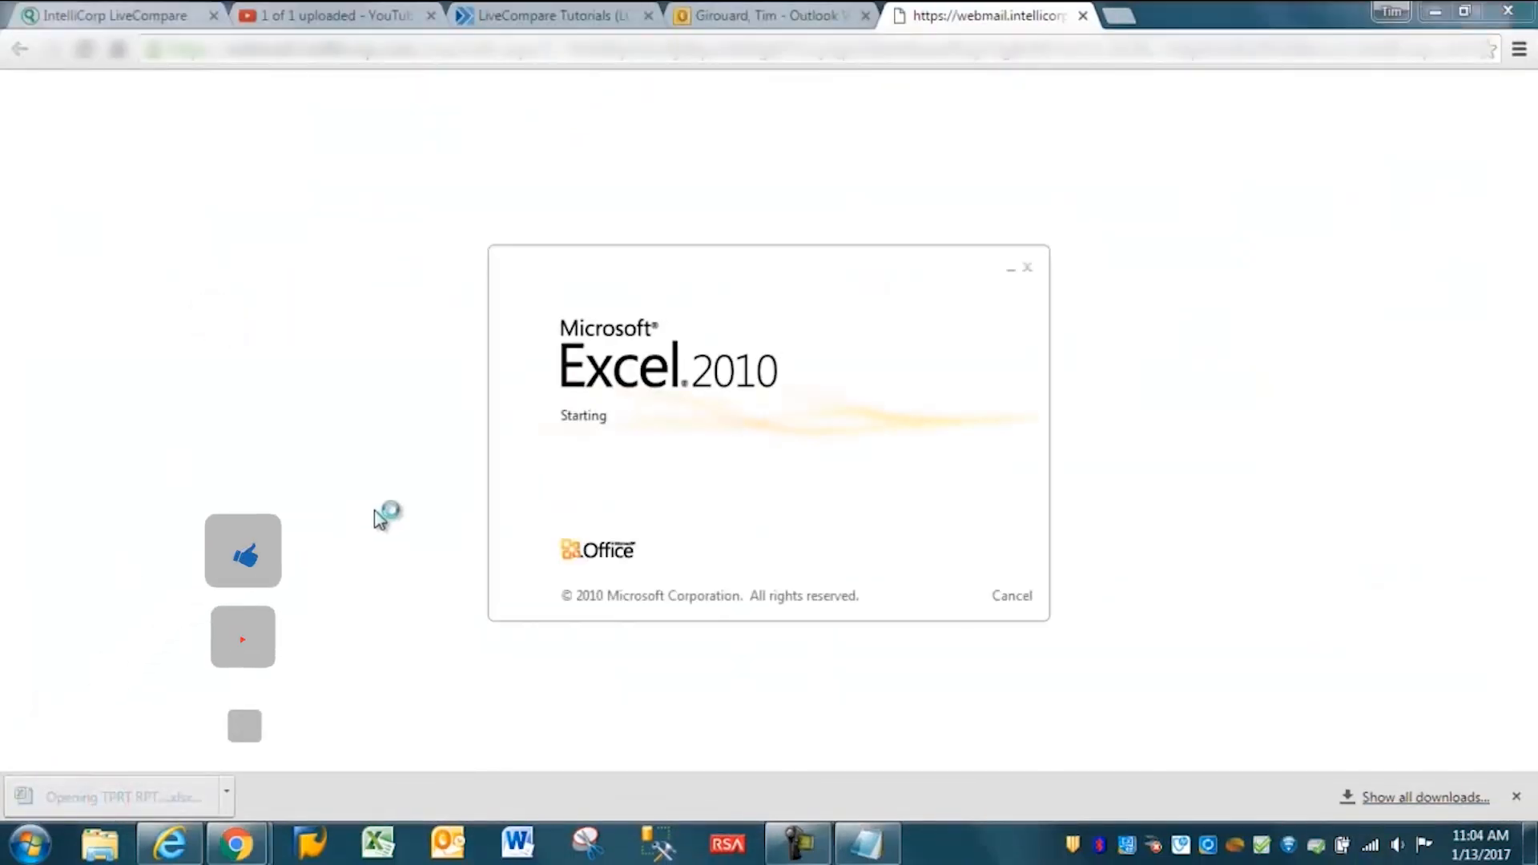